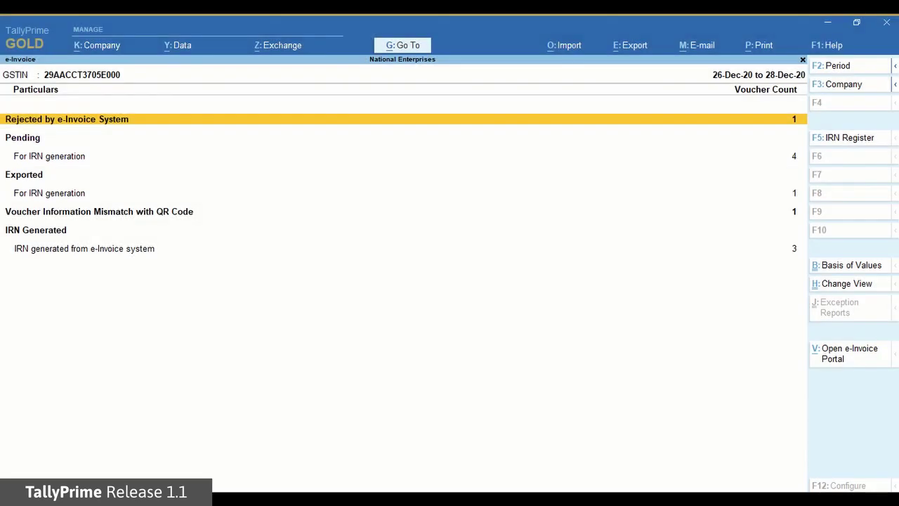
In Pending For IRN generation, mark Daman Industries' voucher Sal/431/20-21.
left_click(50, 156)
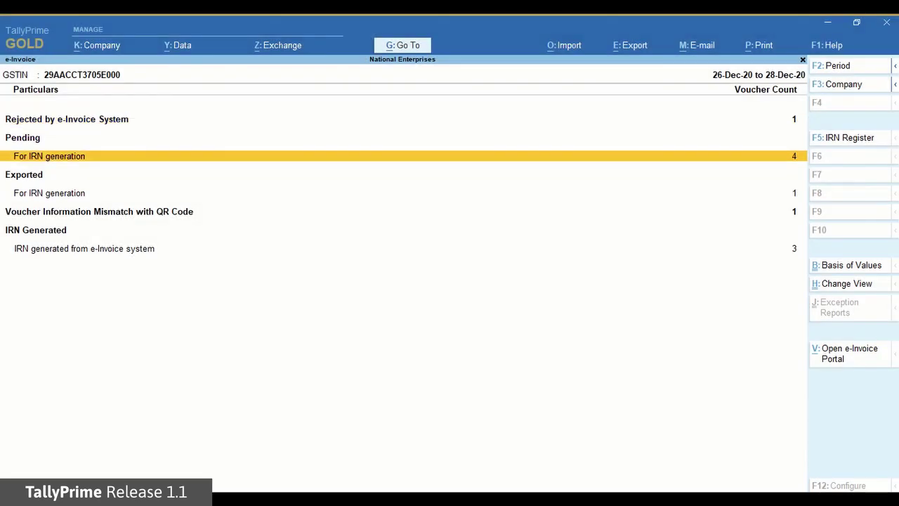
key("Return")
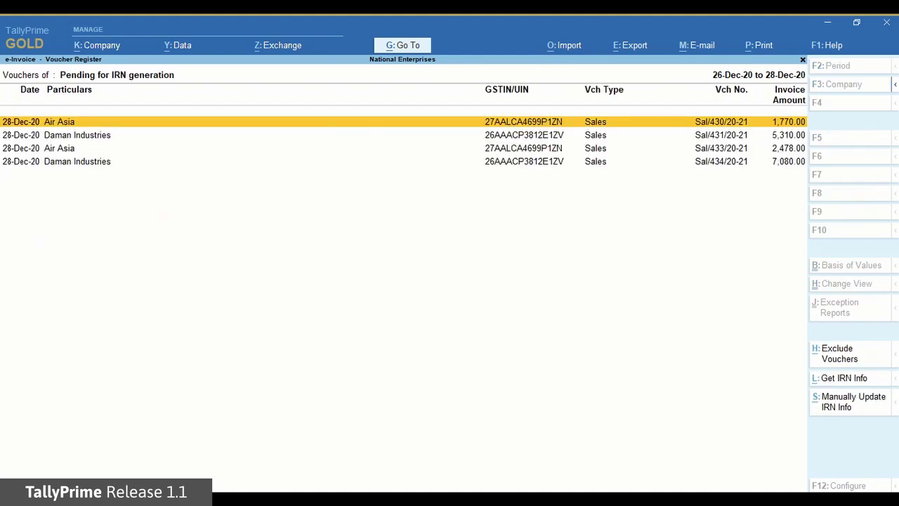
key("Down")
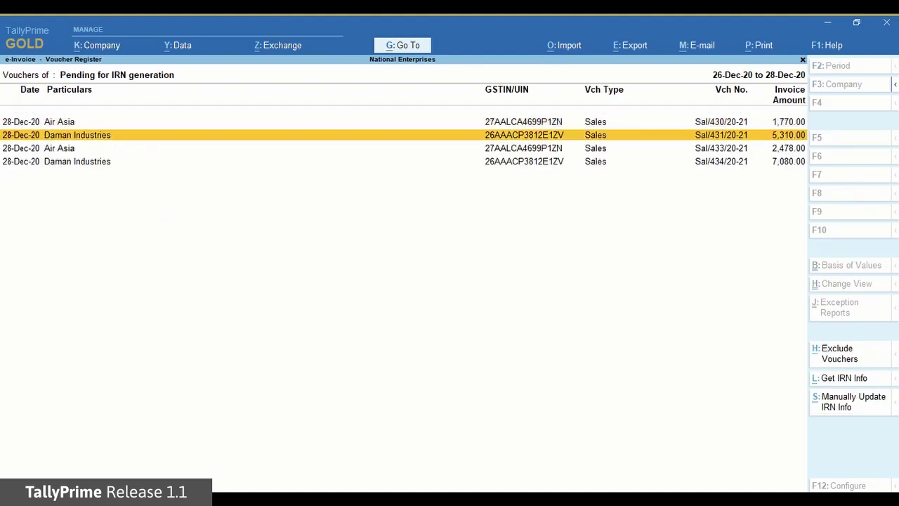
key("space")
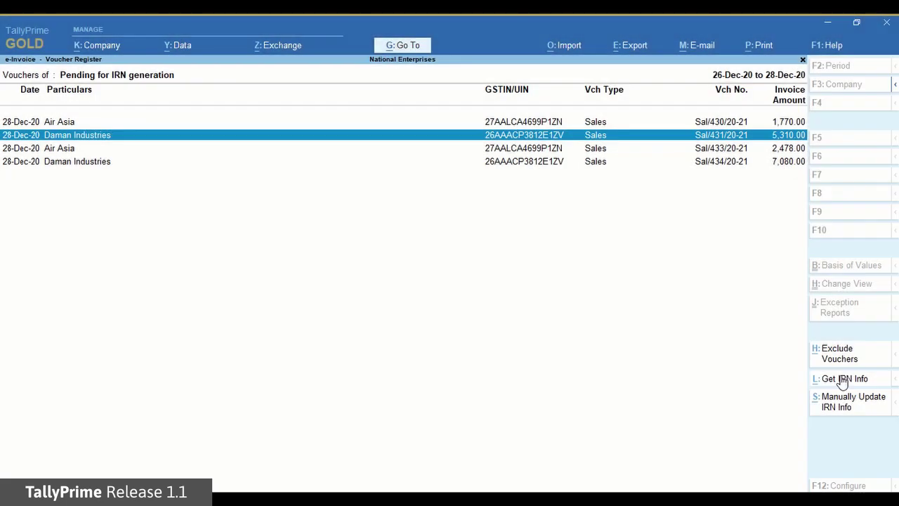
Get IRN info for the marked voucher, log in to the e-Invoice system, and dismiss the summary.
left_click(843, 379)
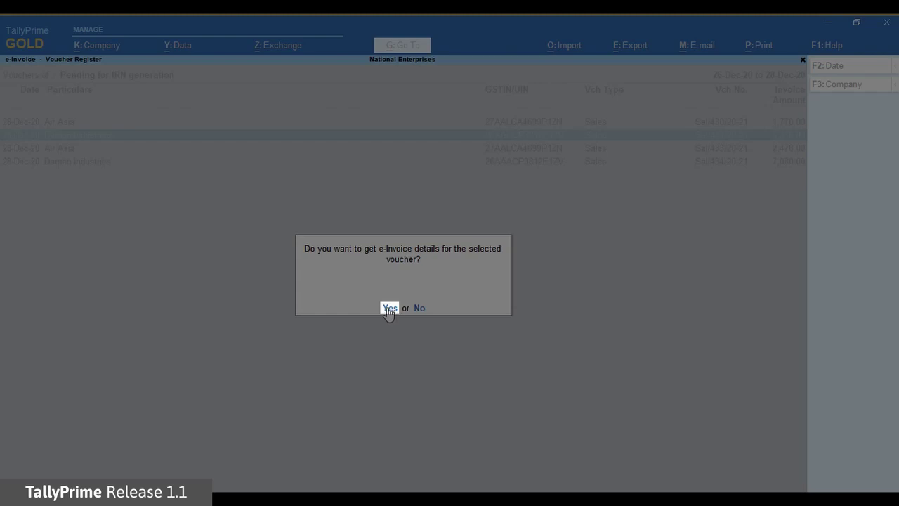
left_click(388, 308)
type("username")
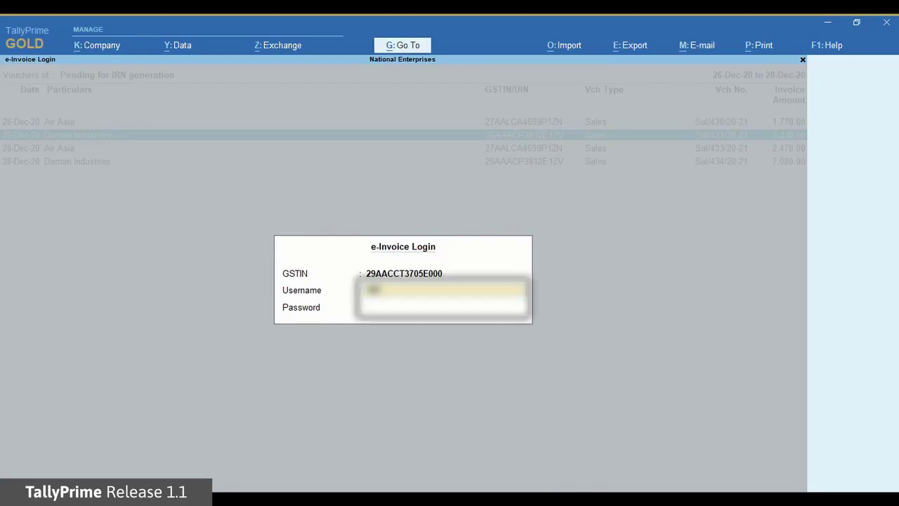
key("Return")
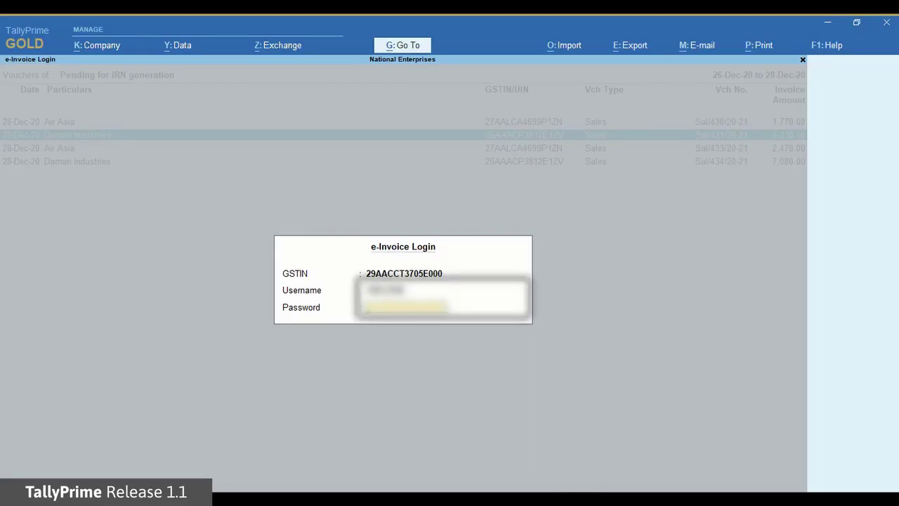
type("pass")
key("Return")
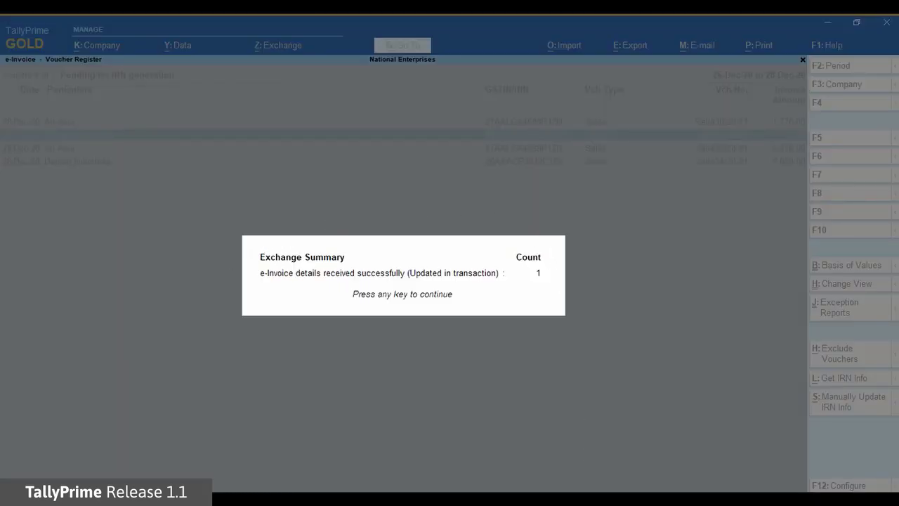
key("Return")
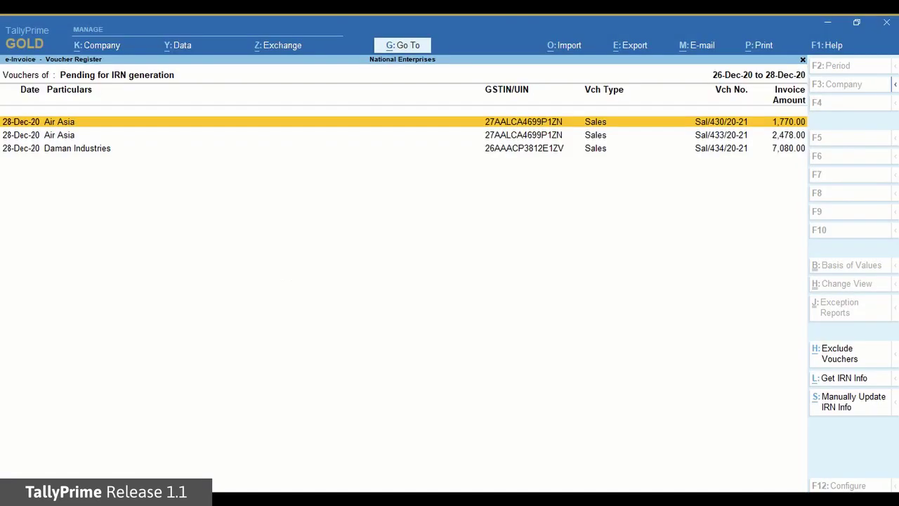
Open voucher Sal/431/20-21 from the IRN generated from e-Invoice system list.
key("Escape")
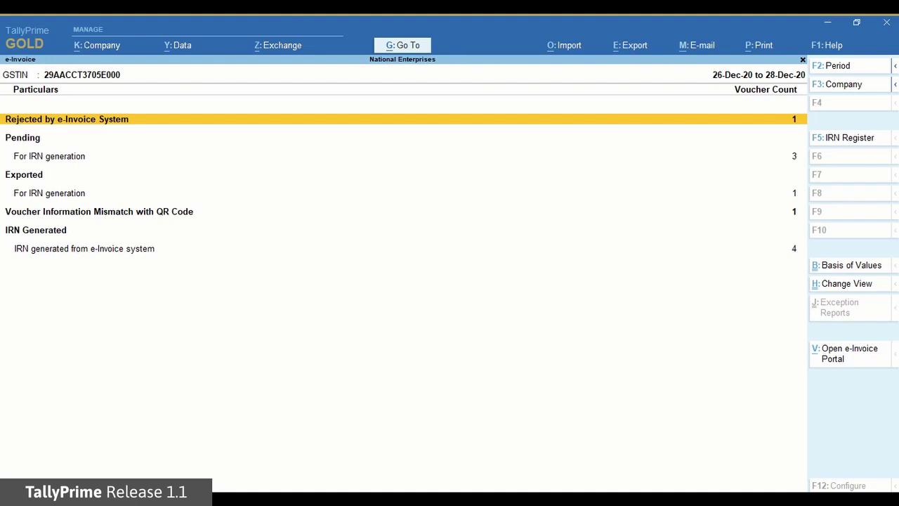
key("Down")
key("Down")
key("Down")
key("Down")
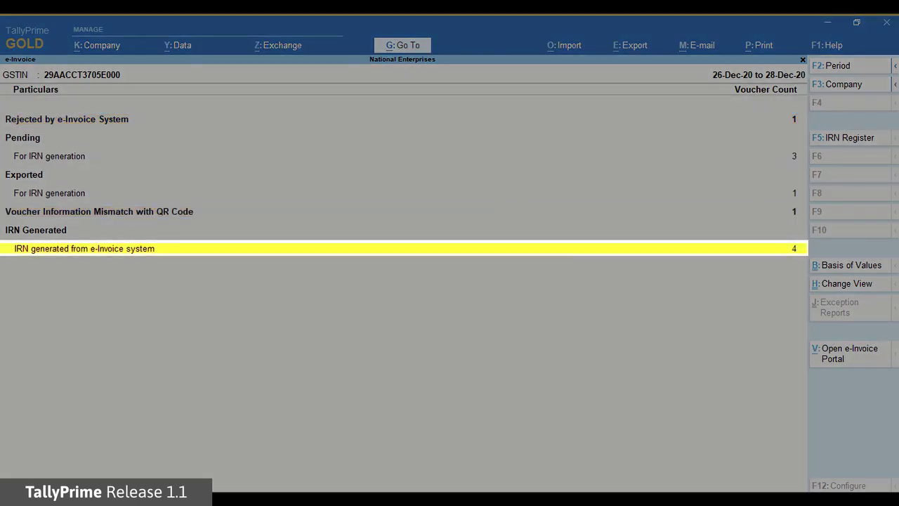
key("Return")
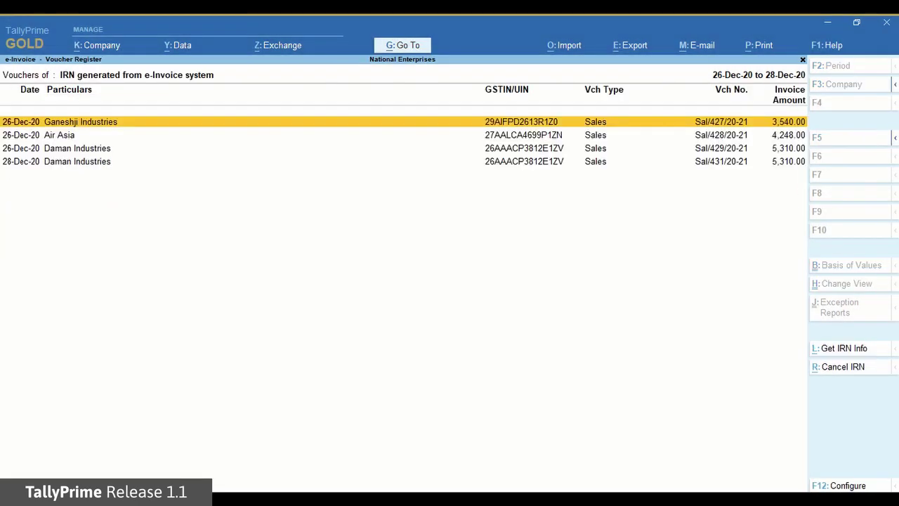
key("Down")
key("Down")
key("Down")
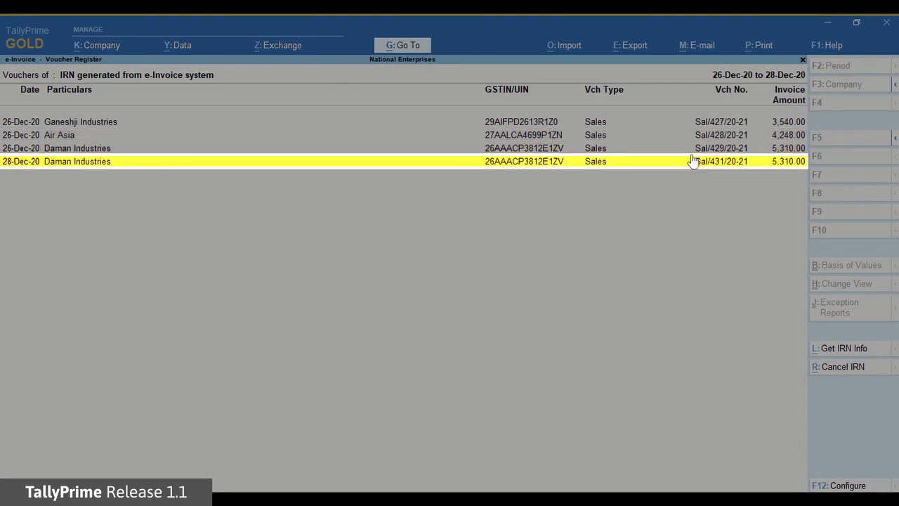
key("Return")
Preview the Sal/431/20-21 tax invoice, zooming in to read the IRN and QR code, then exit the voucher.
key("ctrl+p")
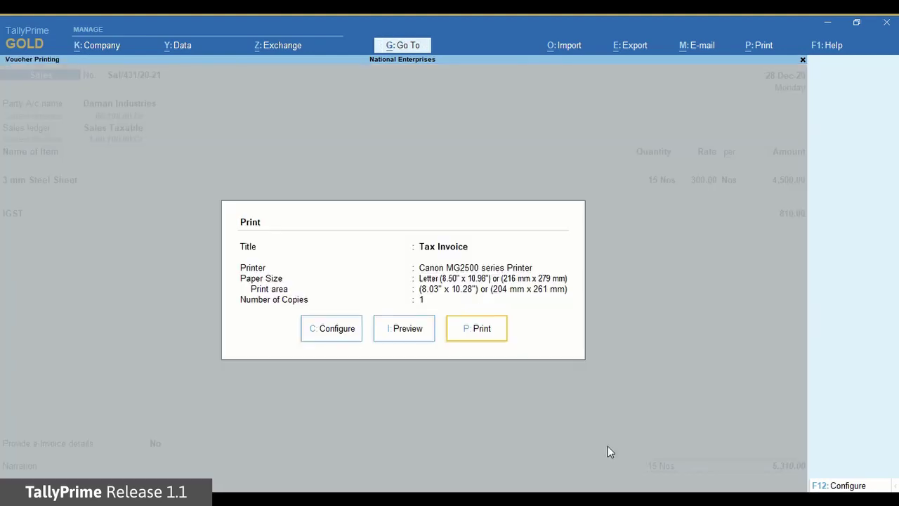
left_click(418, 333)
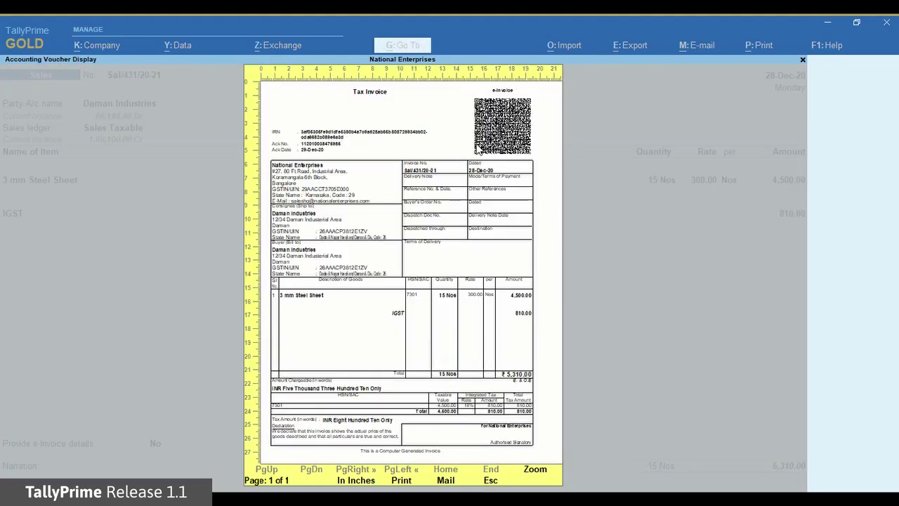
left_click(538, 475)
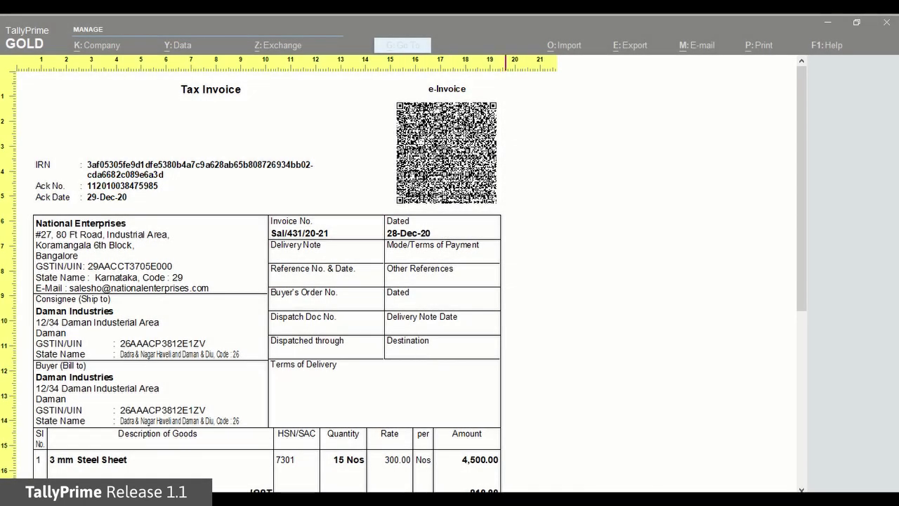
left_click(461, 410)
key("Escape")
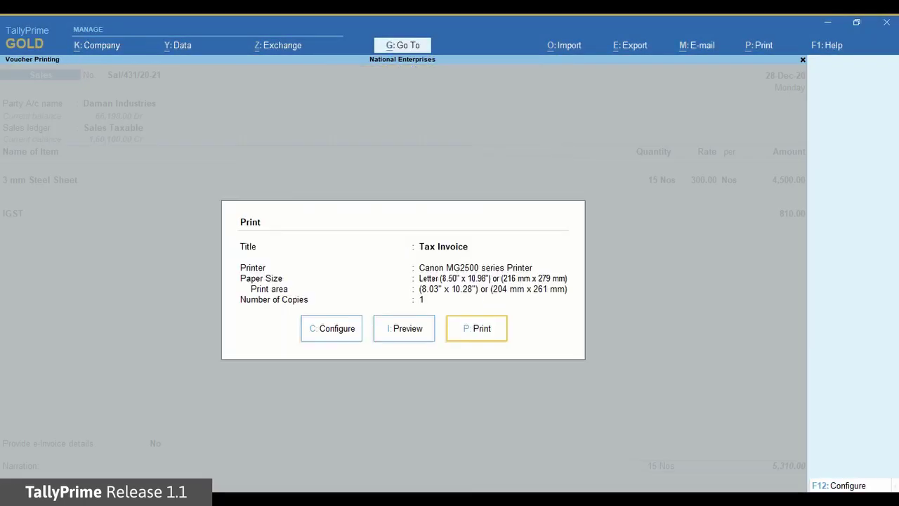
key("Escape")
key("Escape")
key("Return")
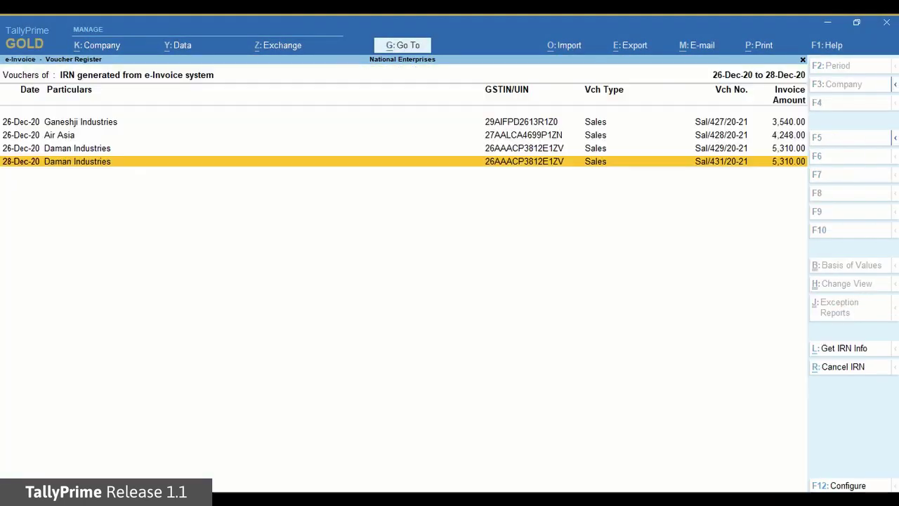
key("Escape")
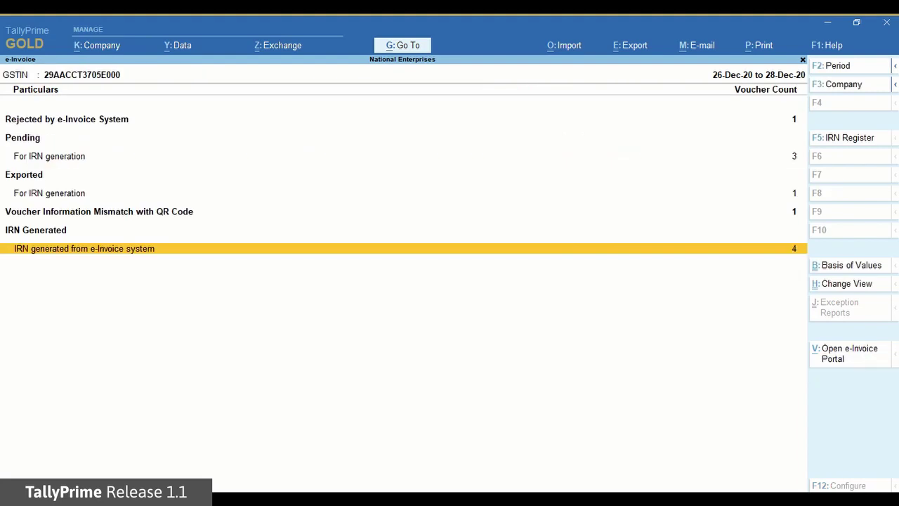
Open Exported For IRN generation and start Manually Update IRN Info for Ganeshji Industries' Sal/435/20-21.
key("Up")
key("Up")
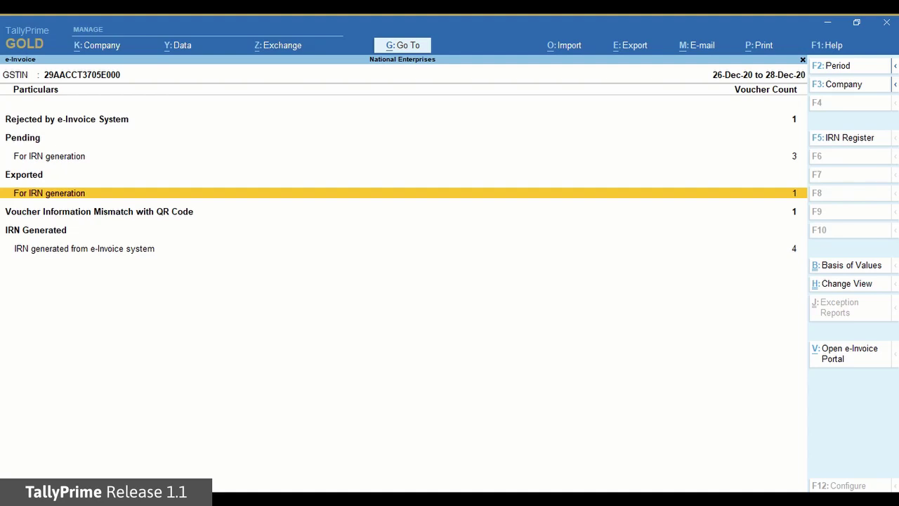
key("Return")
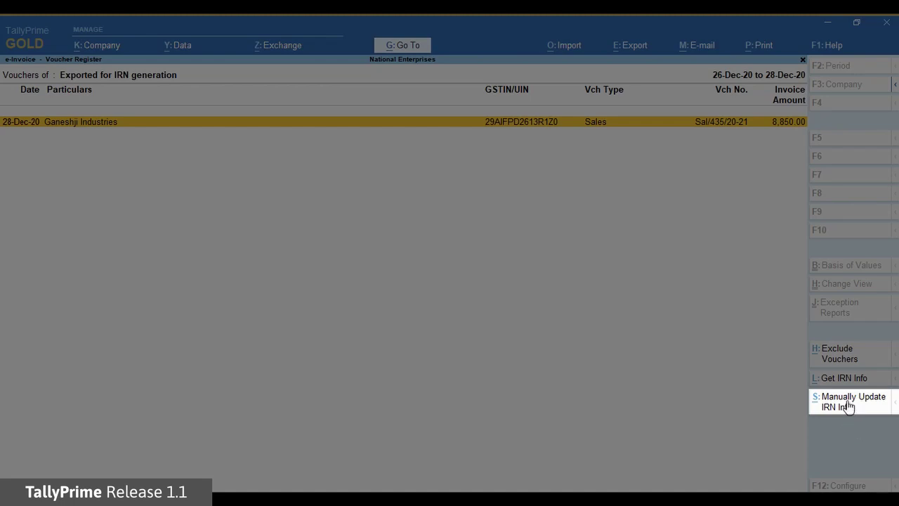
left_click(848, 404)
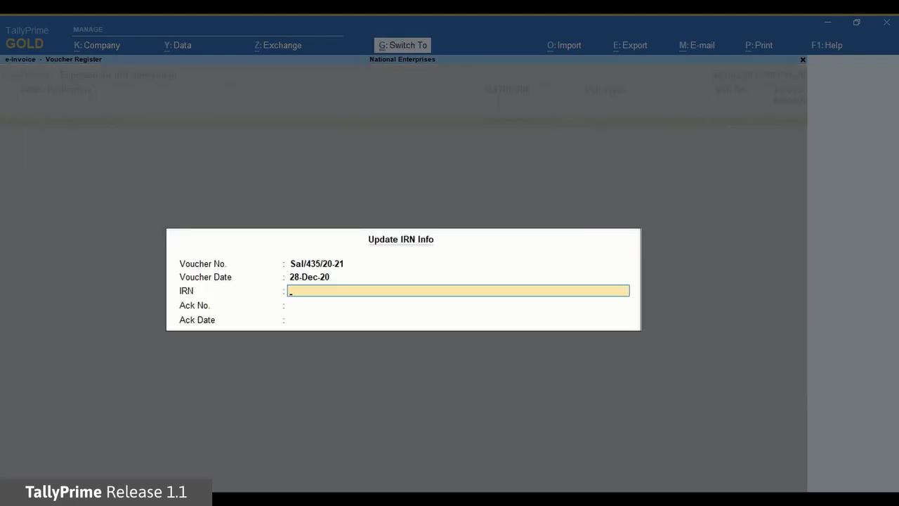
Paste the IRN and Ack No., set Ack Date 28-12-2020, accept, and return to the summary.
type("68ae186fbd24bfce5f1dfec2d0600c3c73dab6410aa083de05ac6c9a1595c87c")
key("Return")
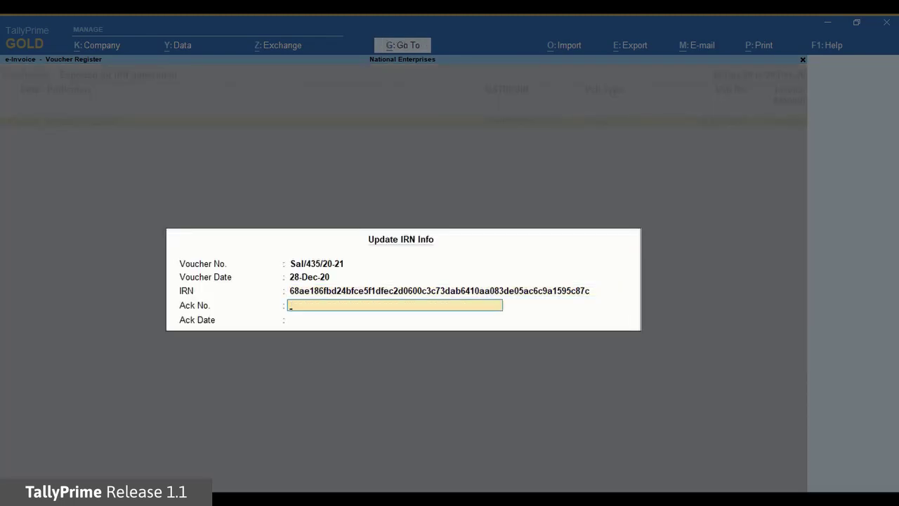
key("ctrl+v")
key("Return")
type("28-12-2020")
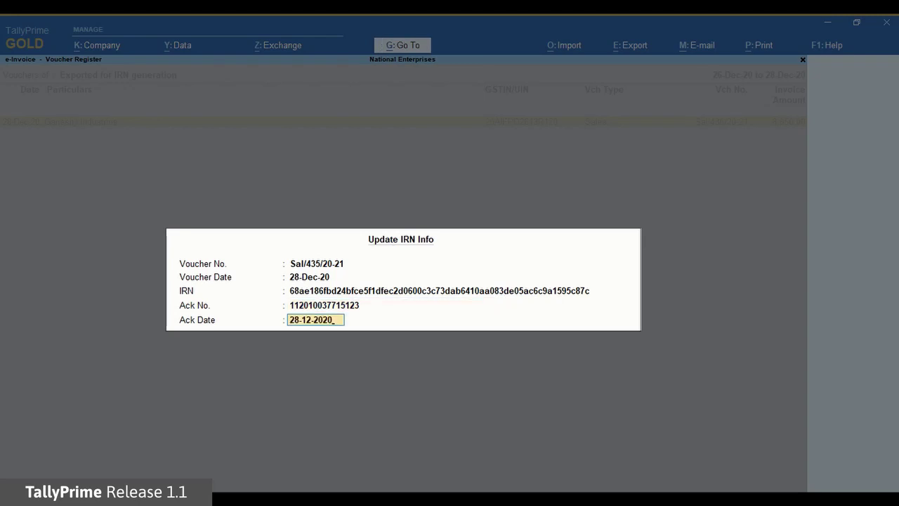
key("Return")
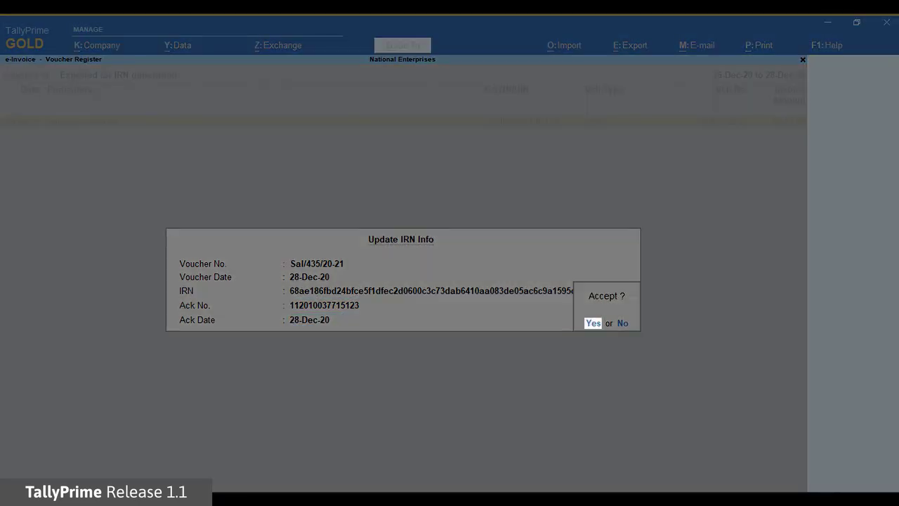
key("Return")
key("Escape")
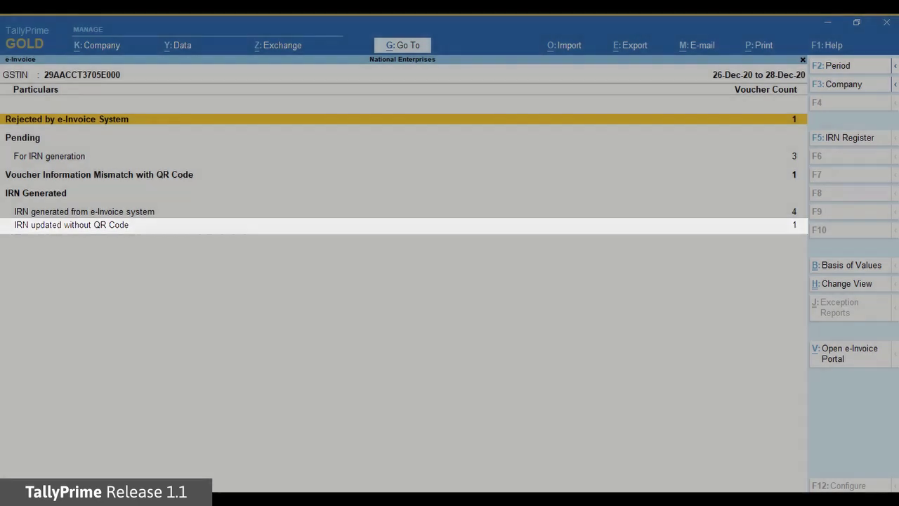
Open Ganeshji Industries' sales voucher from the IRN updated without QR Code list.
key("Down")
key("Down")
key("Down")
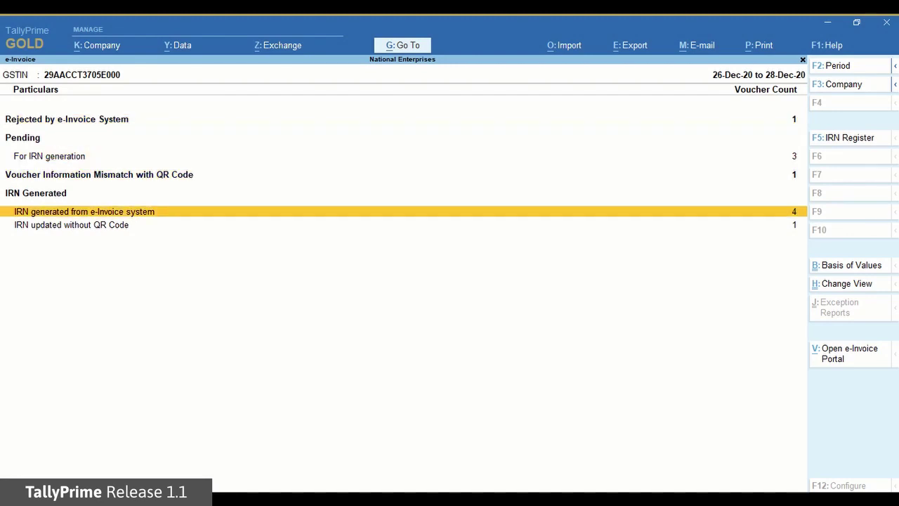
key("Down")
key("Return")
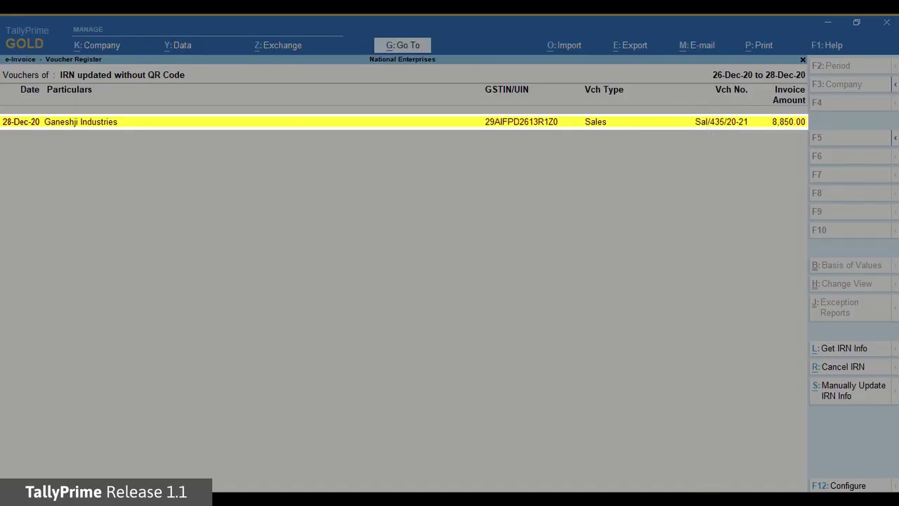
key("Return")
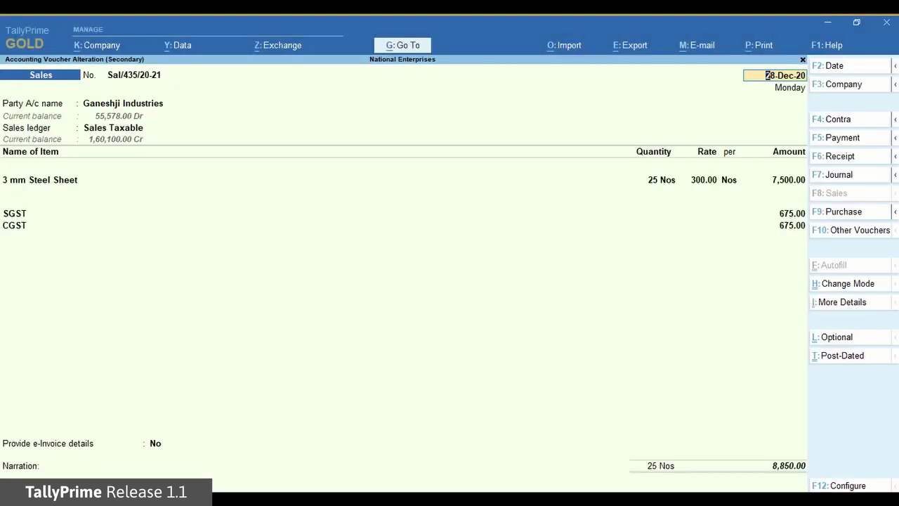
Preview the Sal/435/20-21 tax invoice showing the entered IRN, then quit to the register.
key("alt+p")
left_click(425, 334)
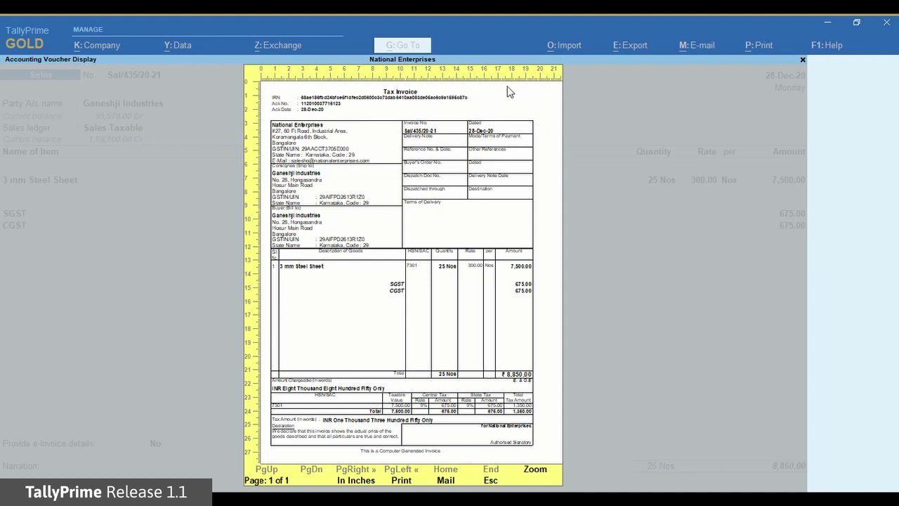
key("Escape")
key("Escape")
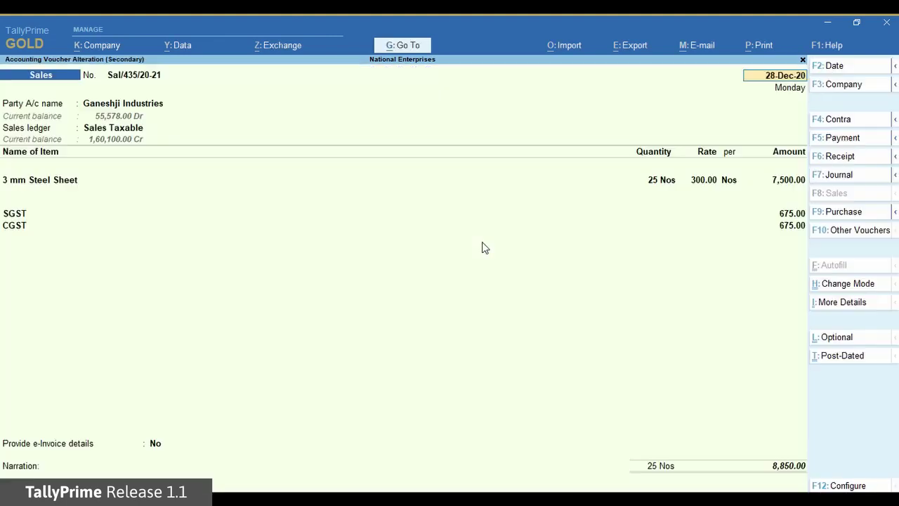
key("Escape")
key("y")
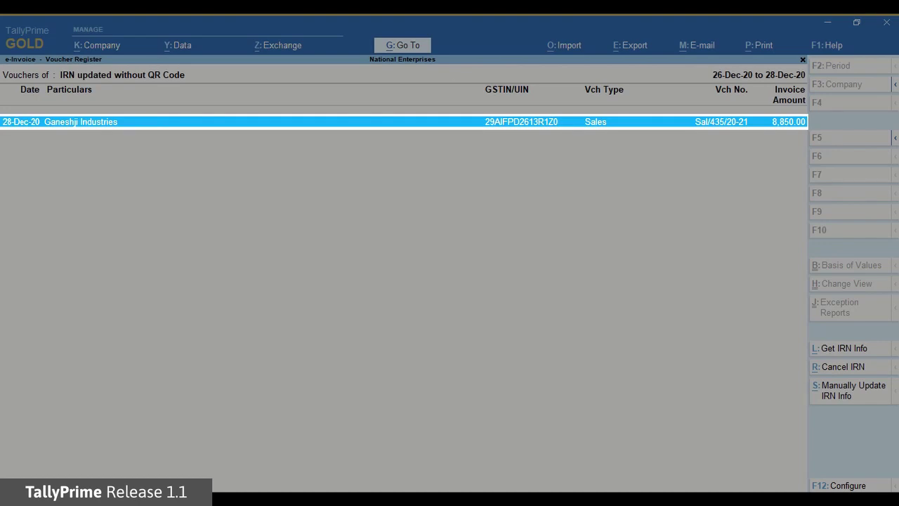
Get IRN info from the e-Invoice system for Sal/435/20-21 and return to the summary report.
left_click(840, 349)
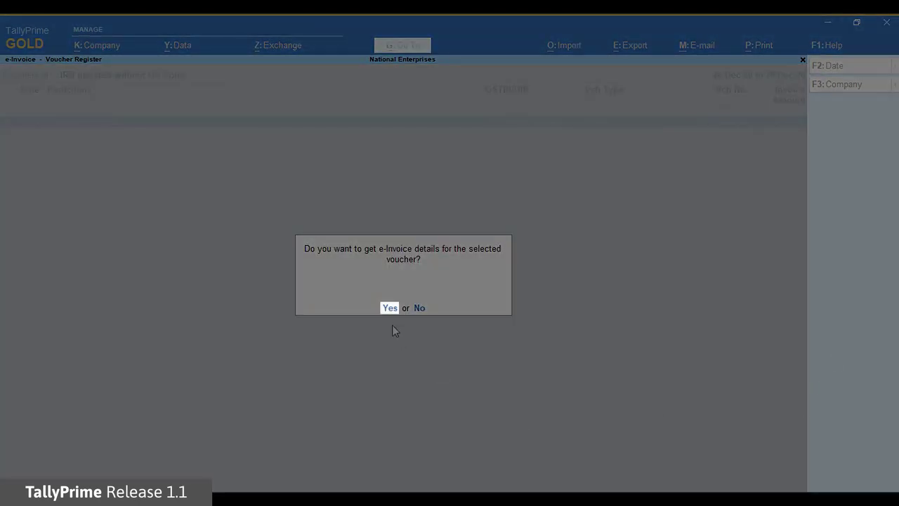
left_click(390, 309)
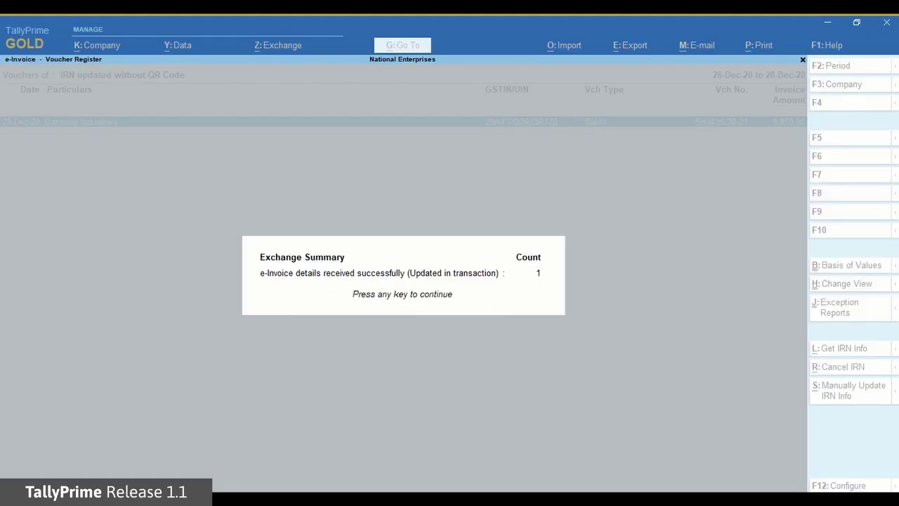
key("Return")
key("Escape")
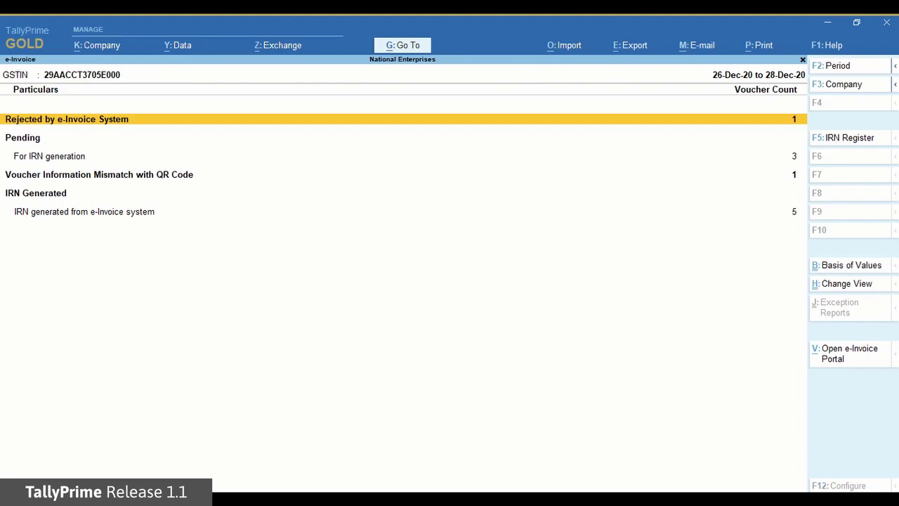
Open Sal/435/20-21 from the IRN generated from e-Invoice system vouchers.
key("Down")
key("Down")
key("Down")
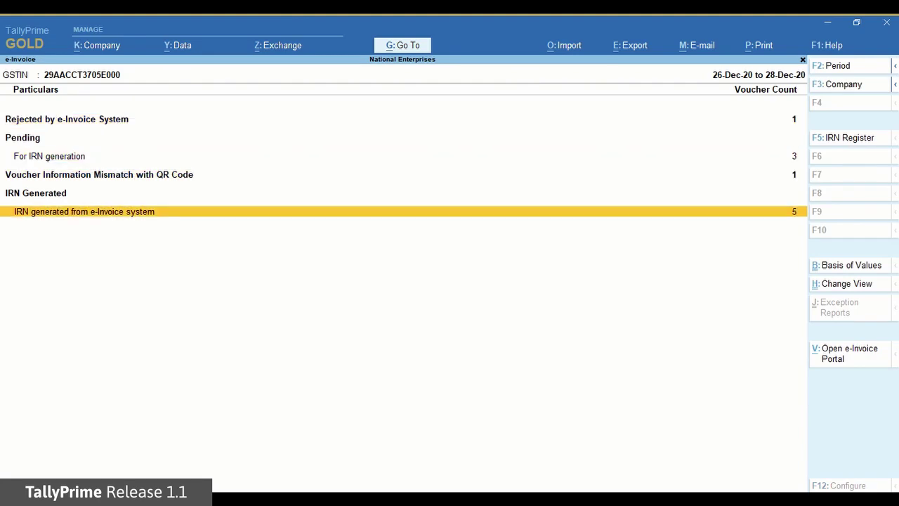
key("Return")
key("Down")
key("Down")
key("Down")
key("Down")
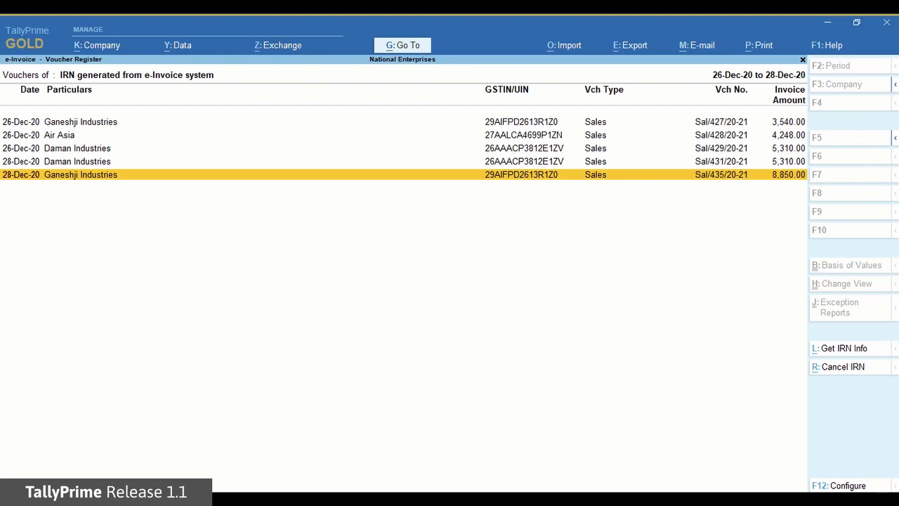
key("Return")
Preview the Sal/435/20-21 tax invoice with its QR code, then quit back to the register.
key("alt+p")
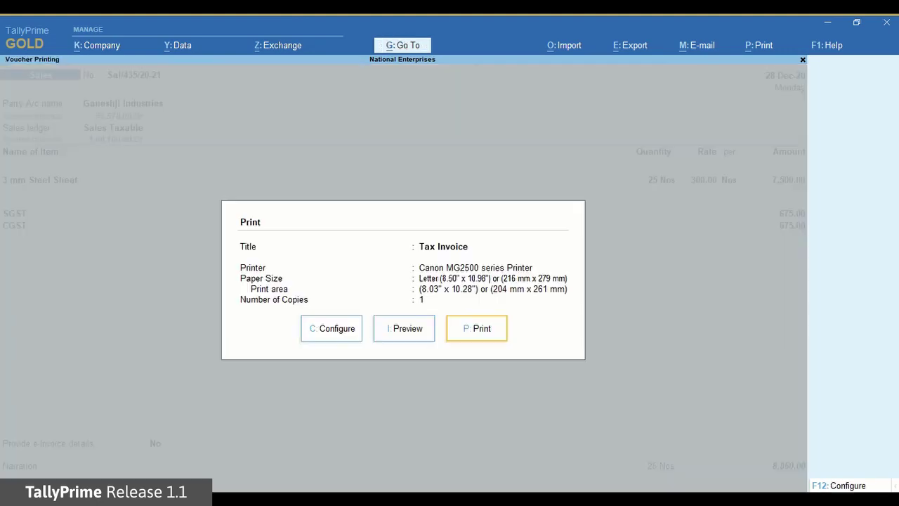
left_click(421, 337)
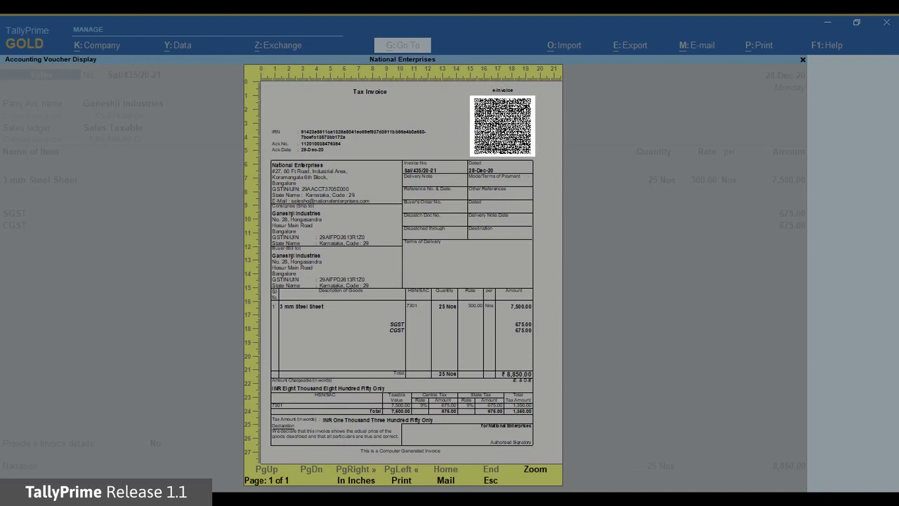
key("Escape")
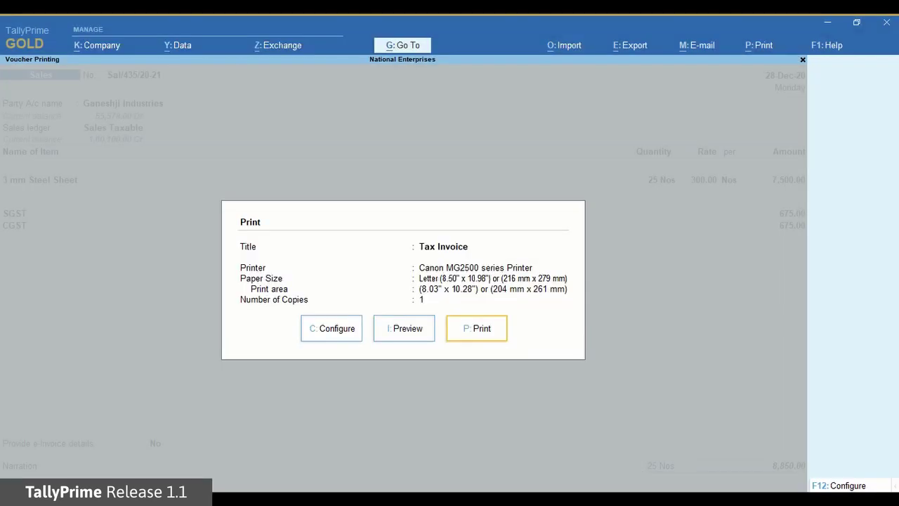
key("Escape")
key("Escape")
key("y")
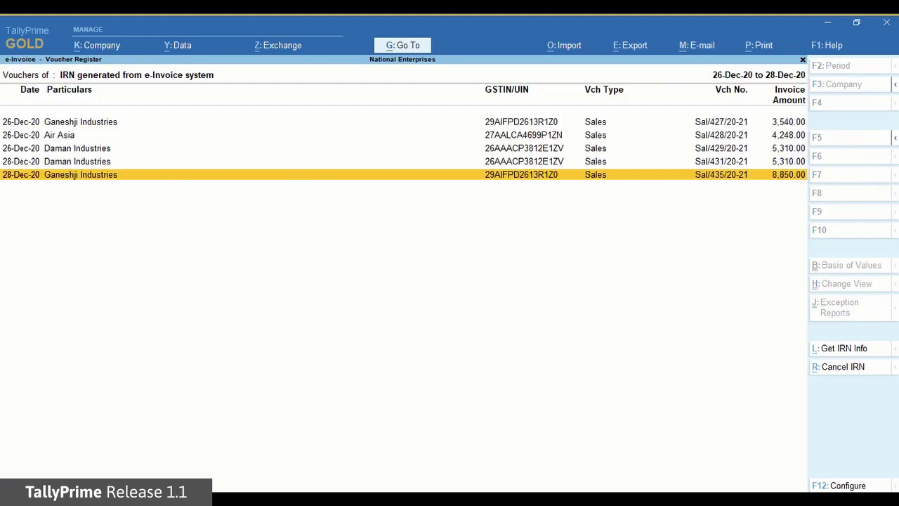
key("Escape")
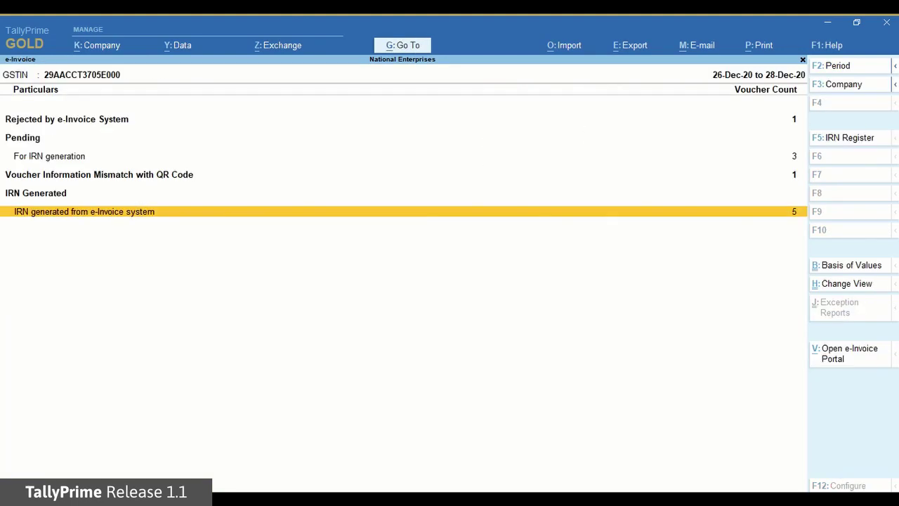
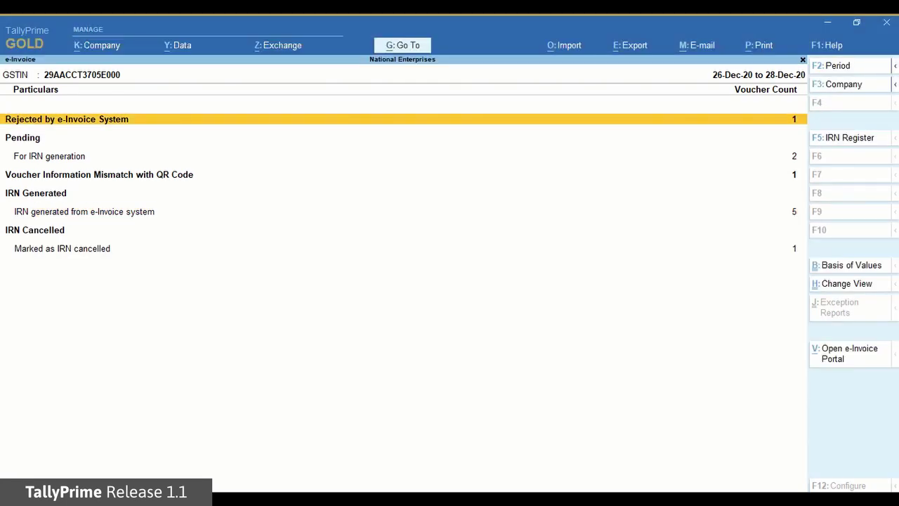
Fetch IRN info for the Daman Industries voucher marked as IRN cancelled, confirming Yes.
key("Down")
key("Down")
key("Down")
key("Down")
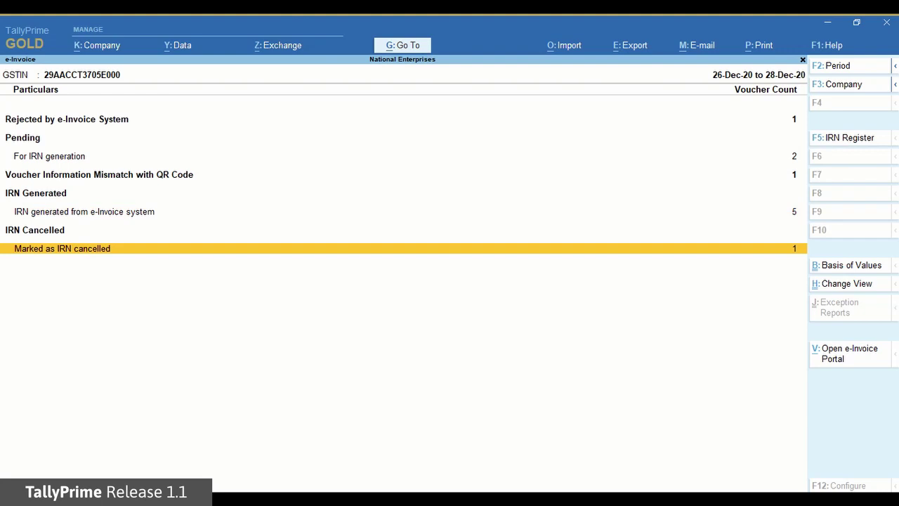
key("Return")
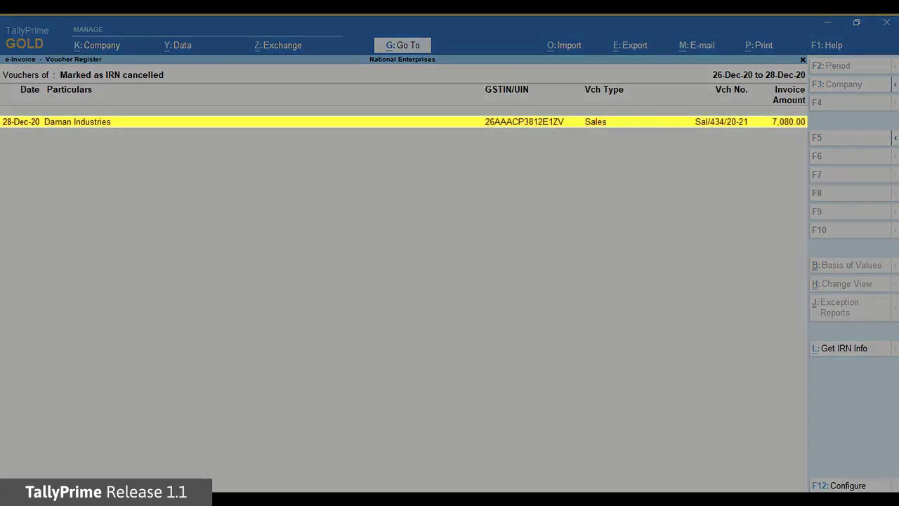
key("space")
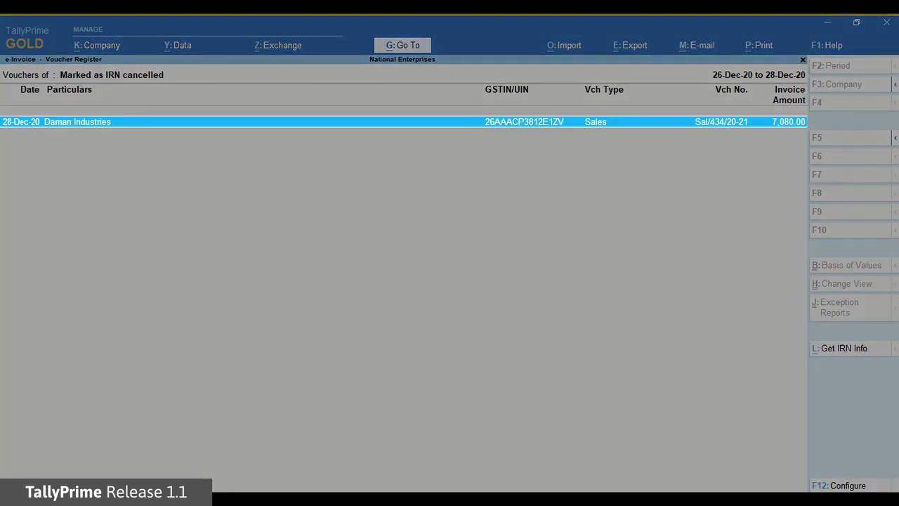
left_click(848, 350)
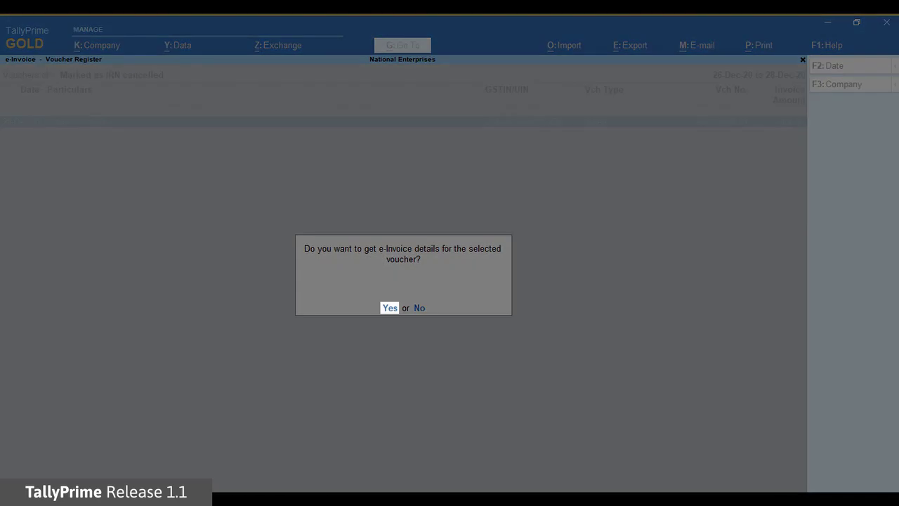
left_click(389, 308)
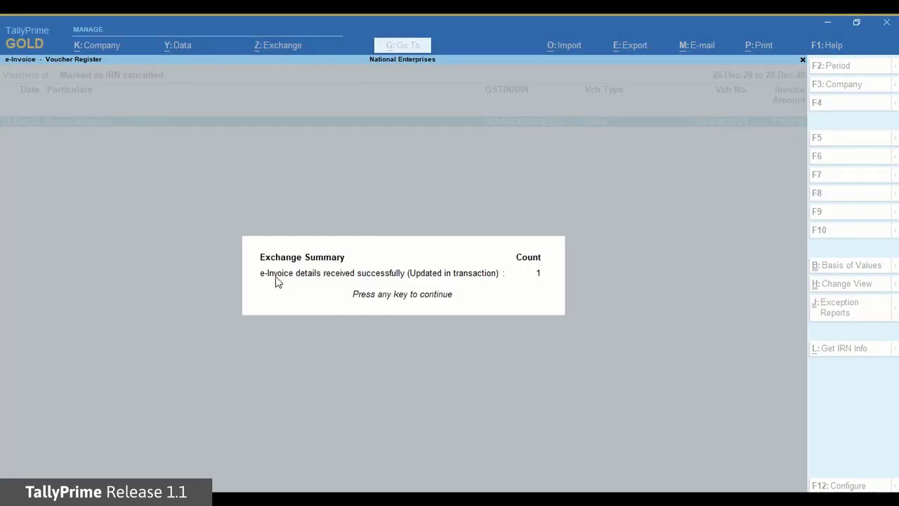
left_click(371, 294)
key("Escape")
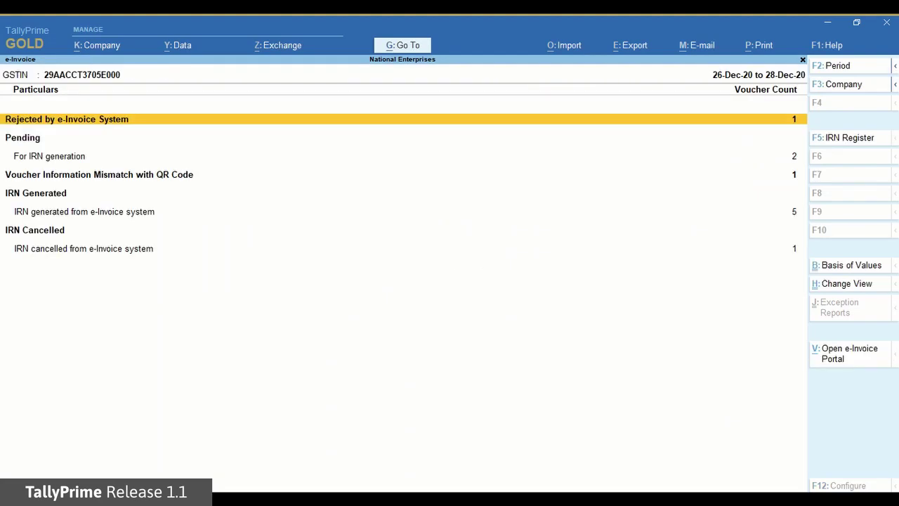
Check that the voucher now appears under IRN cancelled from e-Invoice system.
key("Down")
key("Down")
key("Down")
key("Down")
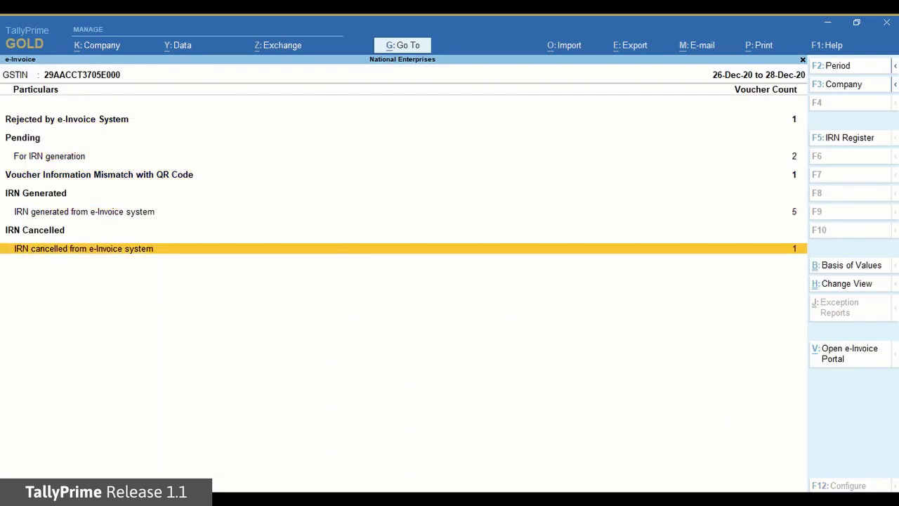
key("Return")
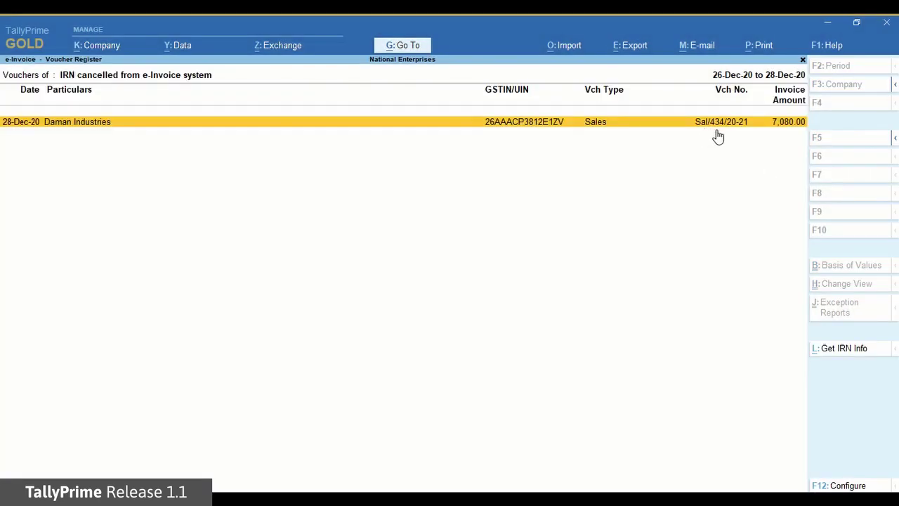
key("Escape")
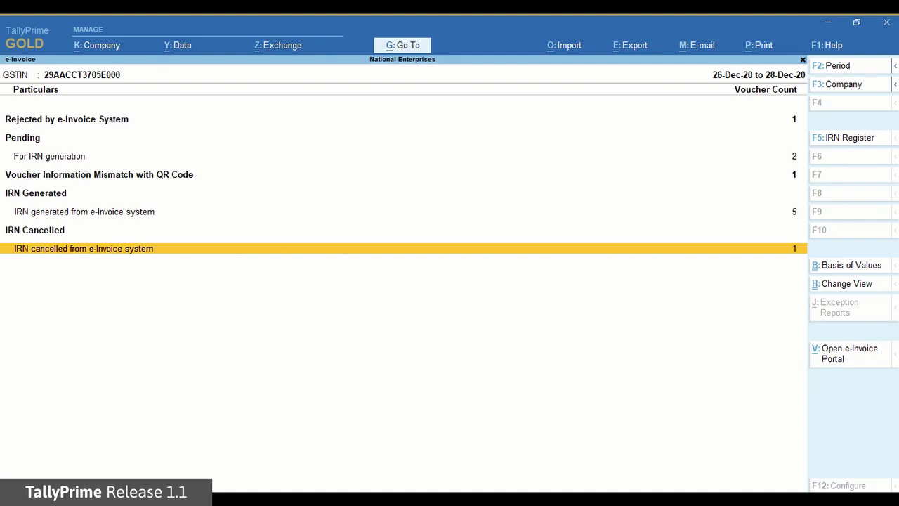
Fetch IRN info for the rejected Ganeshji Industries voucher, confirming Yes, and return to the report.
key("Up")
key("Up")
key("Up")
key("Up")
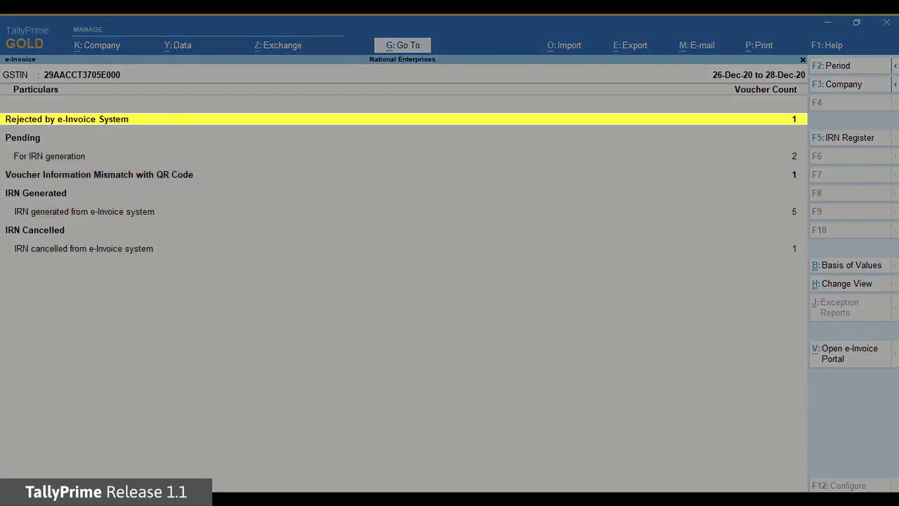
key("Return")
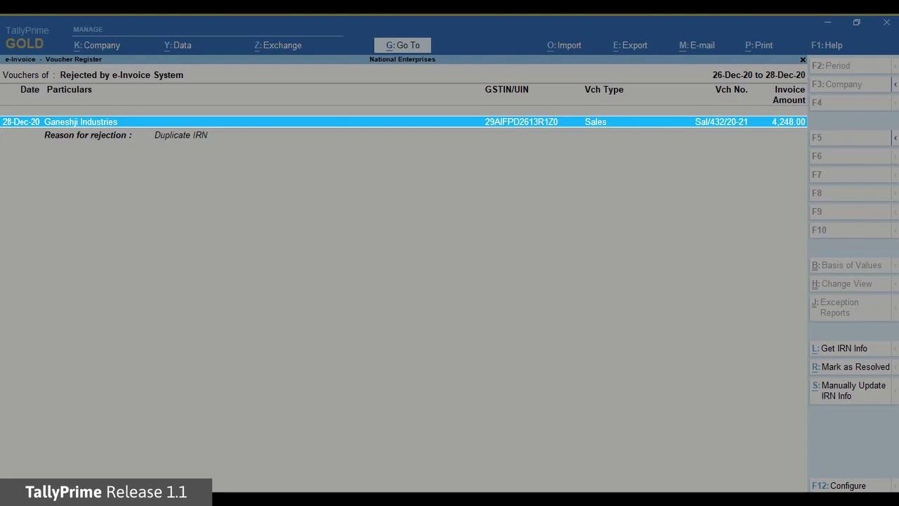
left_click(845, 355)
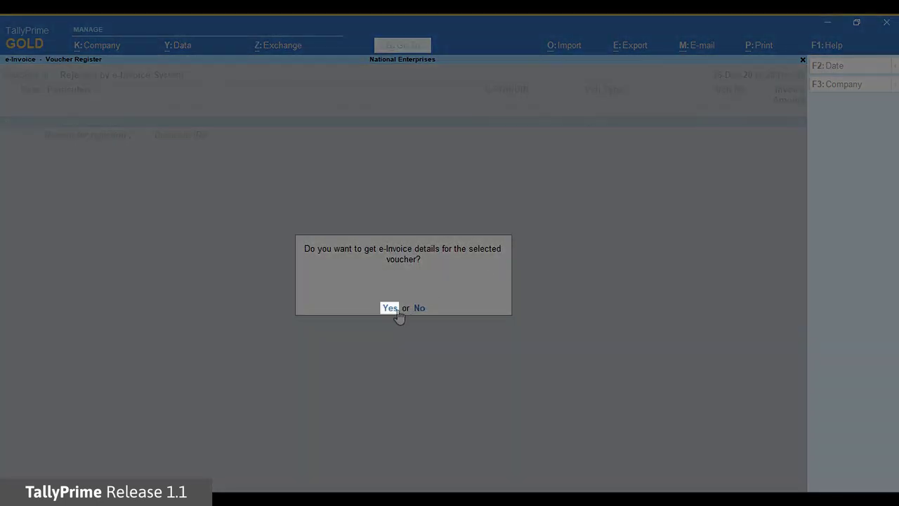
left_click(391, 309)
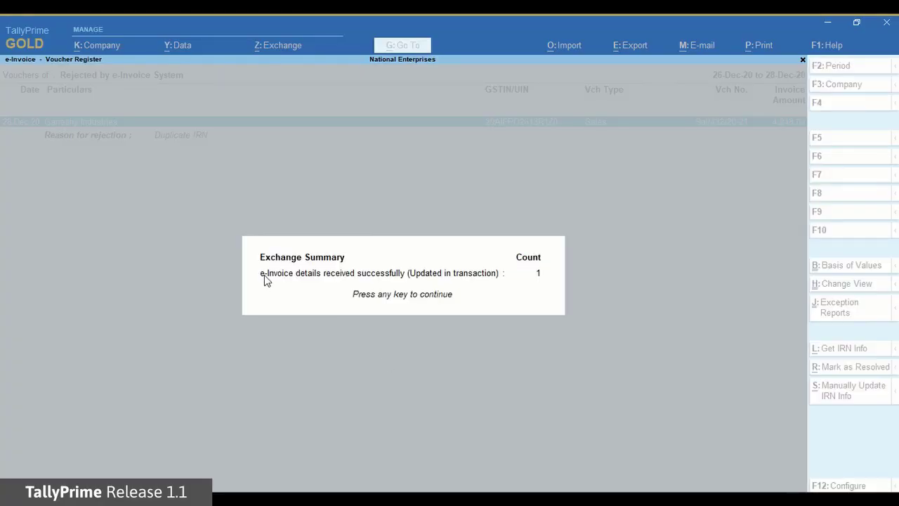
key("Return")
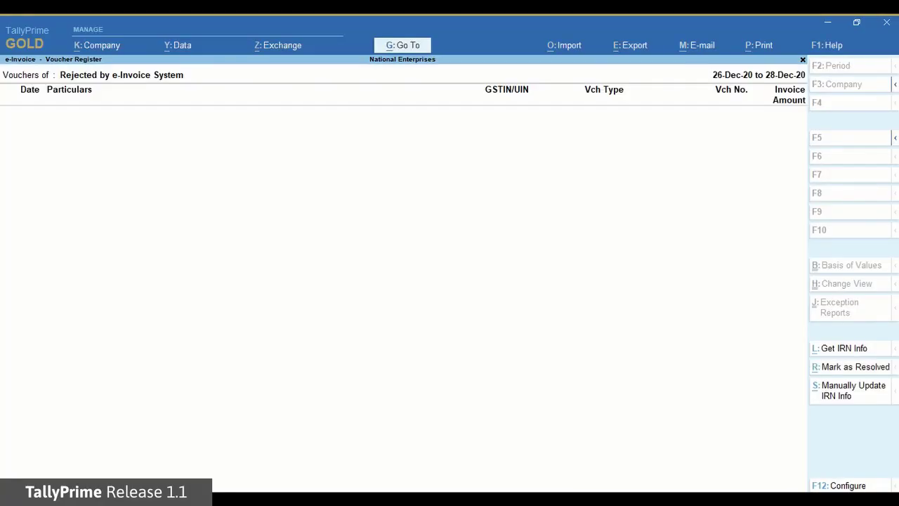
key("Escape")
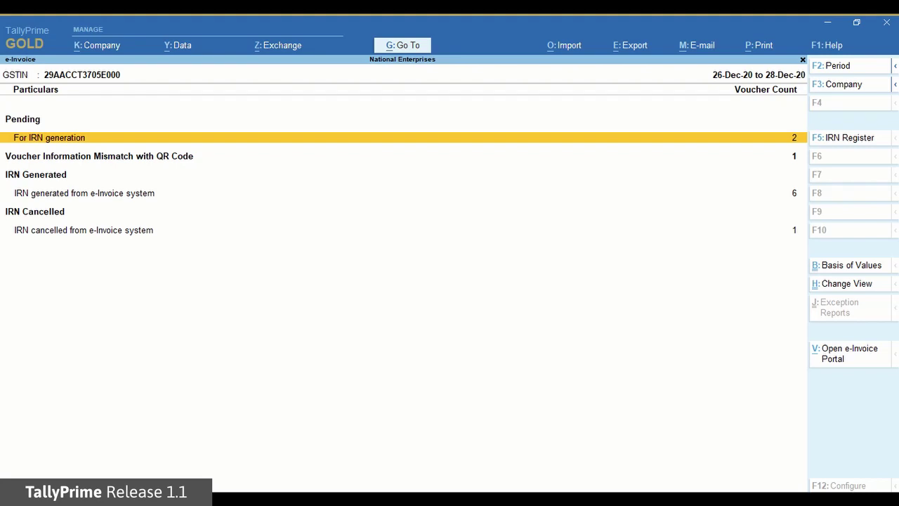
key("Down")
key("Down")
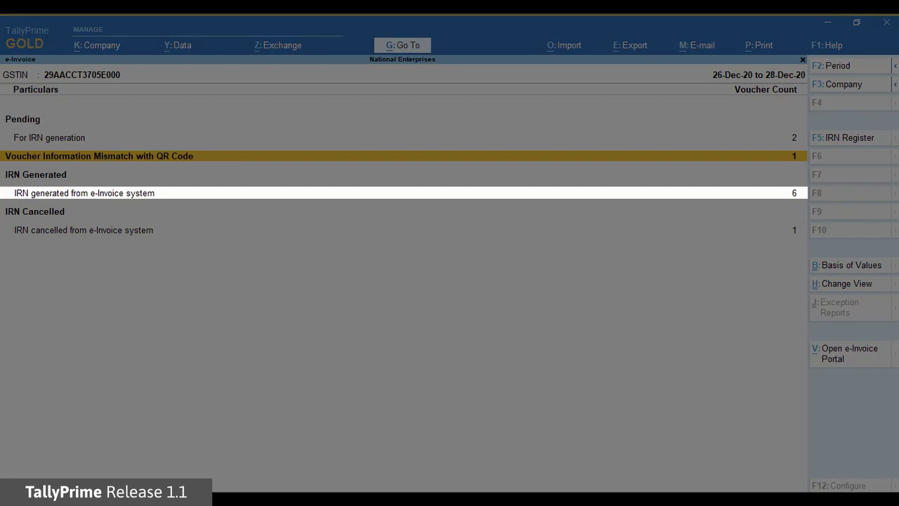
key("Return")
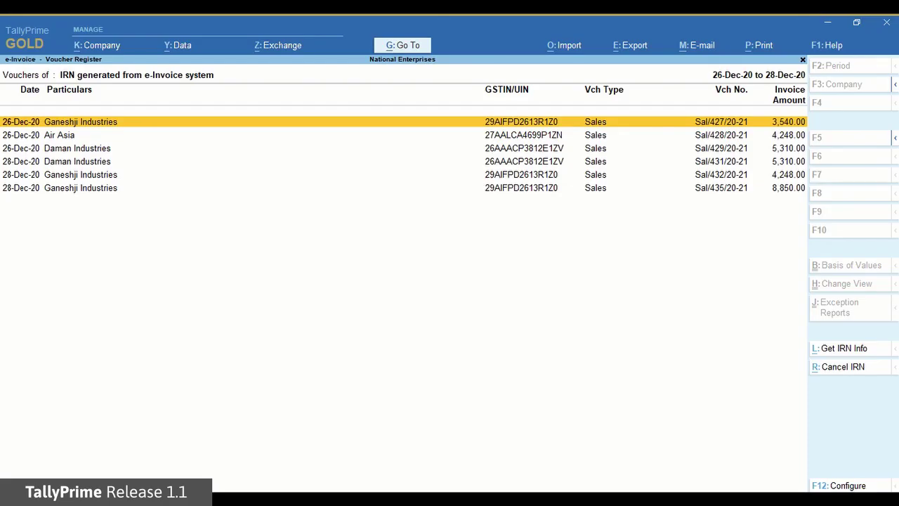
key("Down")
key("Down")
key("Down")
key("Down")
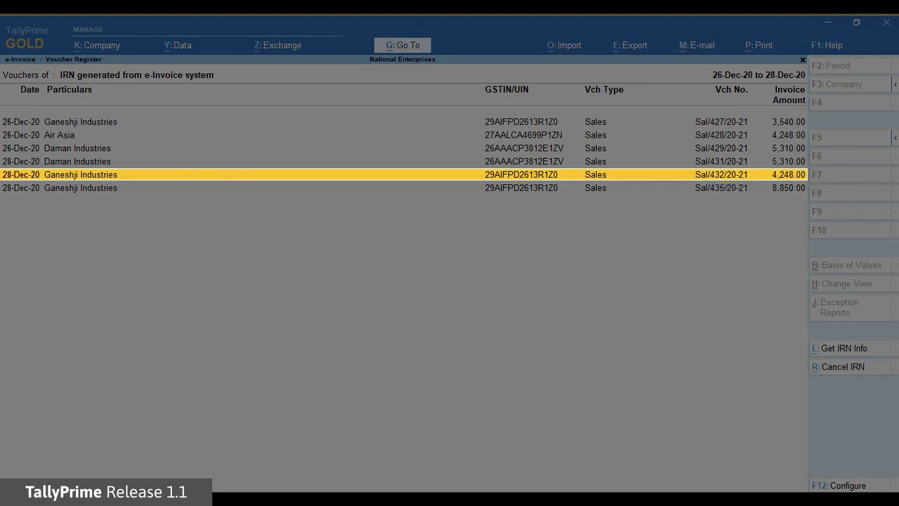
key("Escape")
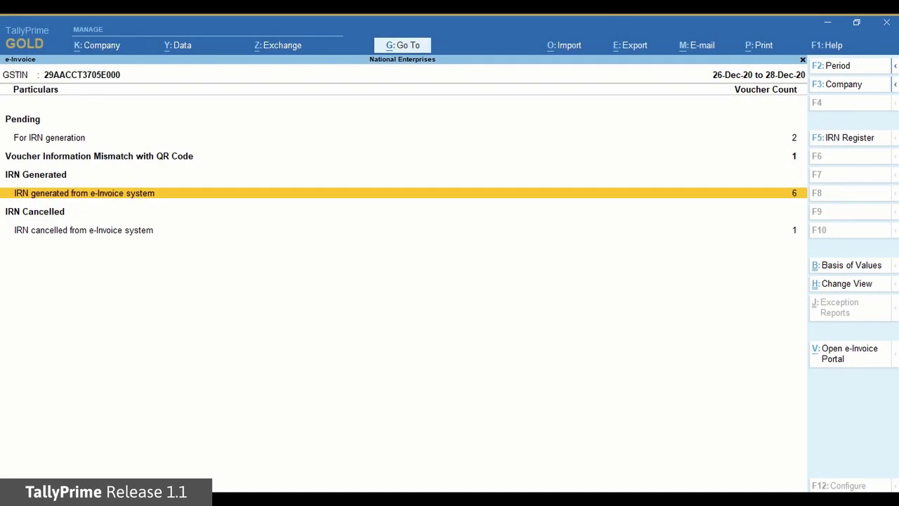
left_click(99, 156)
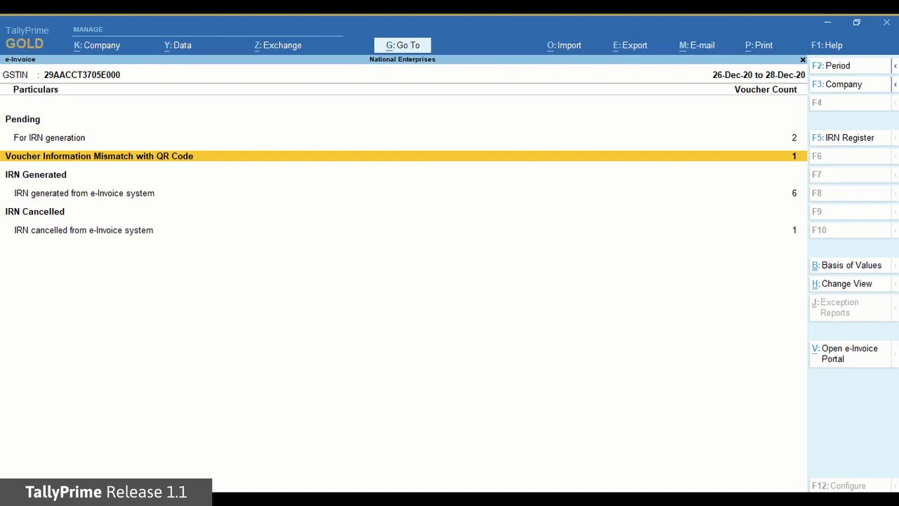
Inspect the mismatched Air Asia voucher's e-Invoice details, then quit it unchanged.
key("Return")
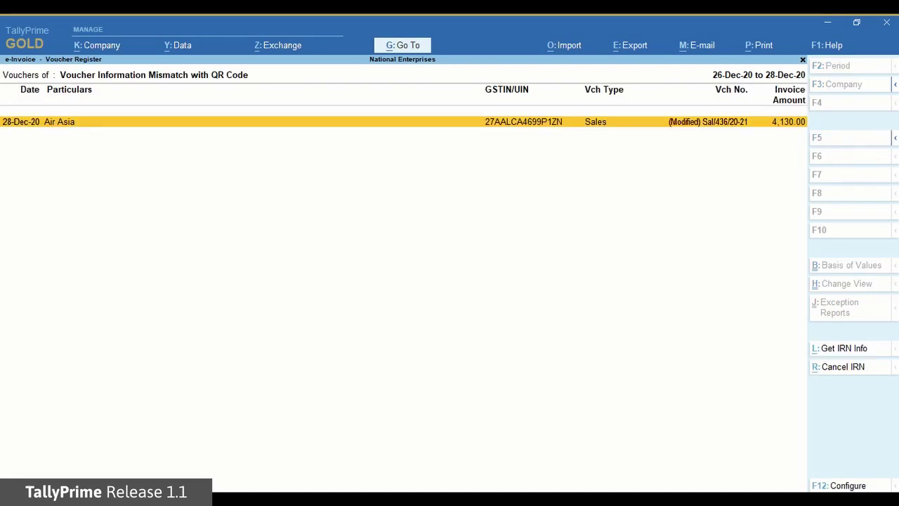
key("alt+F1")
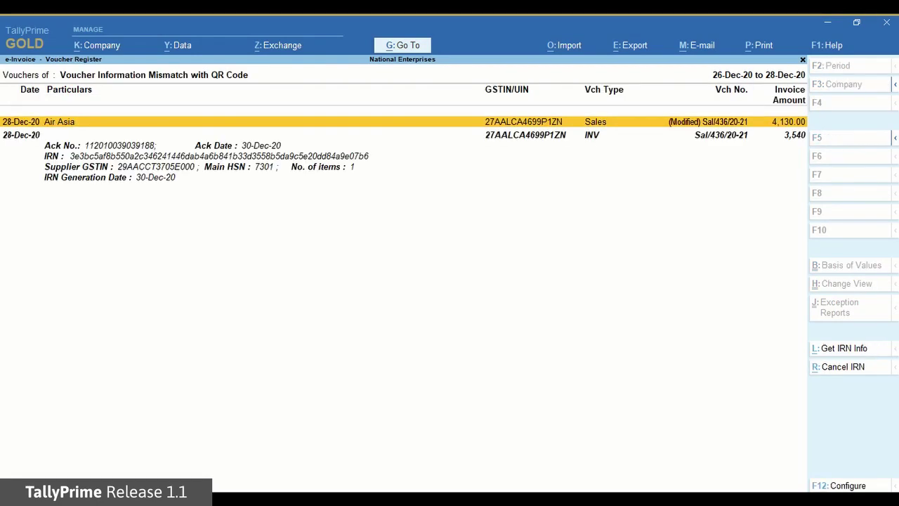
key("Down")
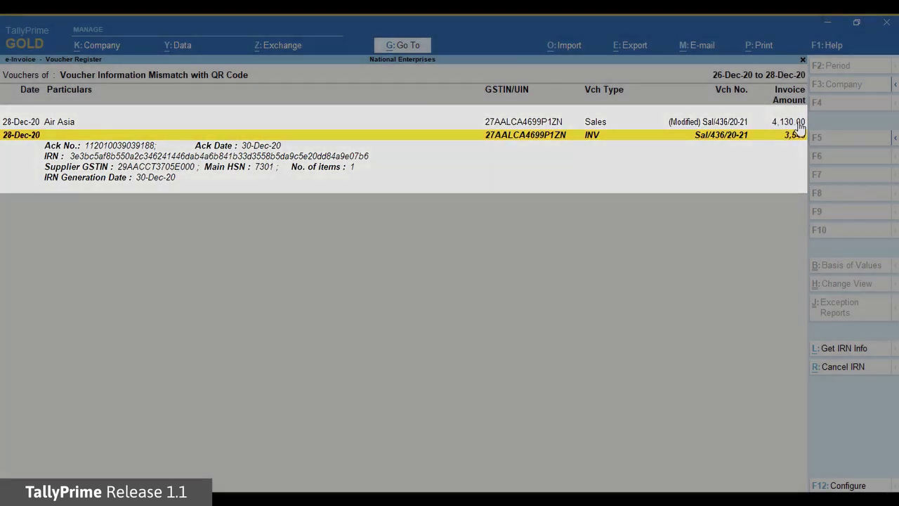
key("Return")
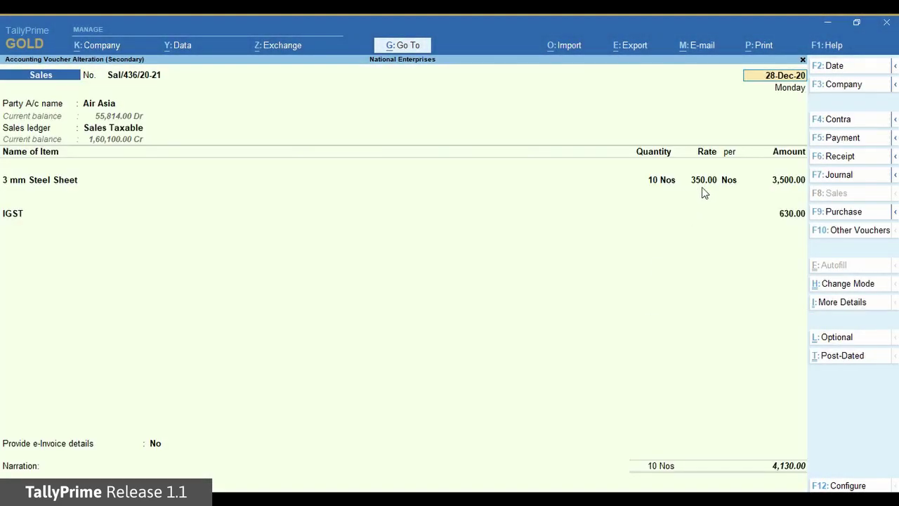
key("Escape")
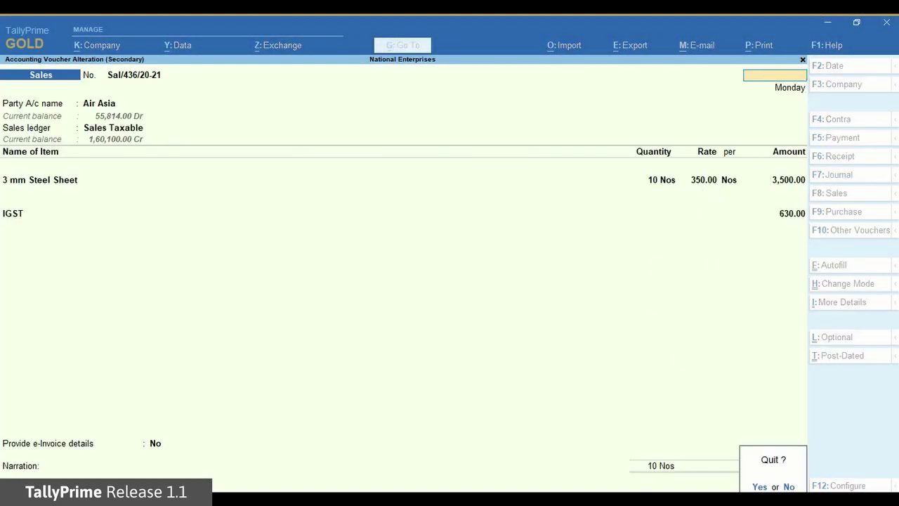
key("y")
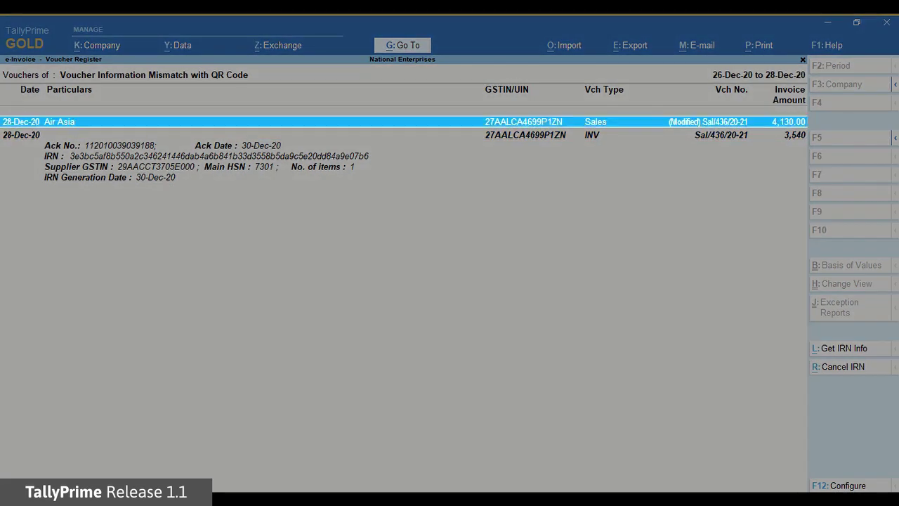
Fetch IRN info for Air Asia voucher Sal/436/20-21 and reopen it for alteration.
left_click(849, 351)
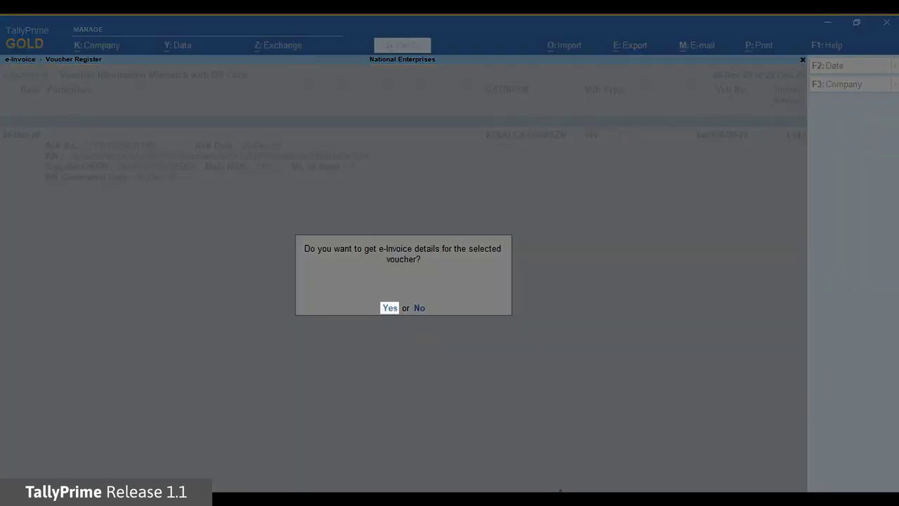
left_click(389, 308)
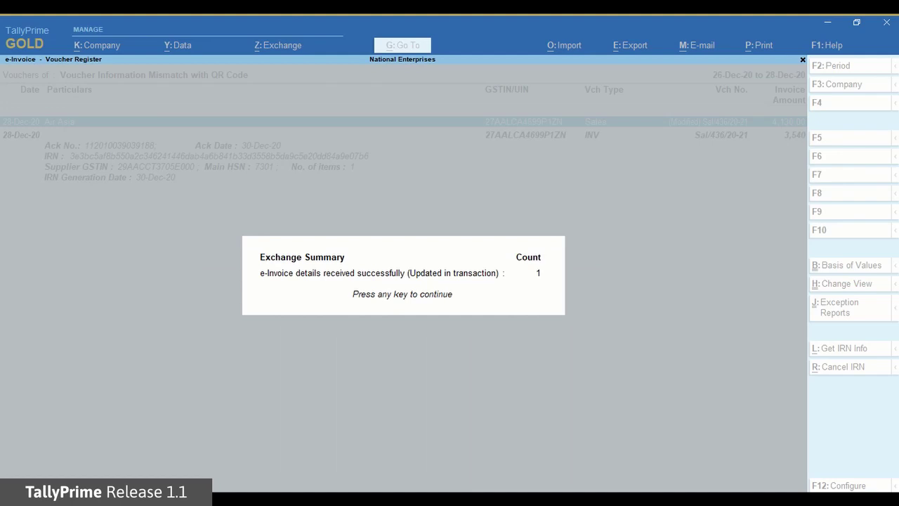
key("Return")
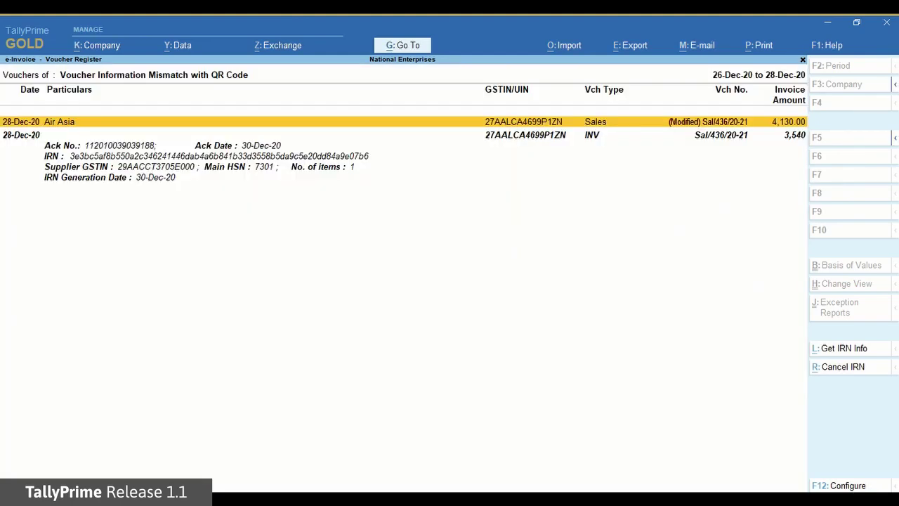
key("Return")
Change the steel sheet rate from 350 to 300 and save the Air Asia voucher.
left_click(698, 180)
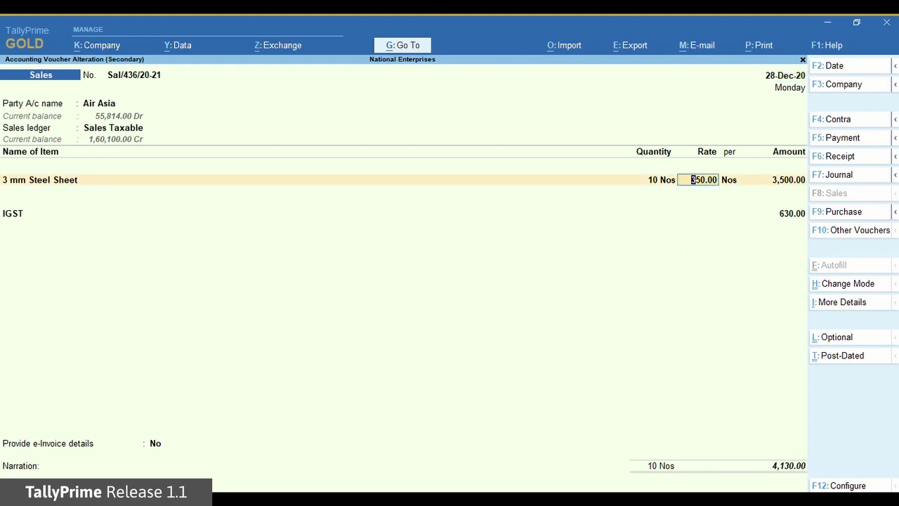
type("300")
key("Return")
key("Return")
key("Return")
key("Return")
key("Return")
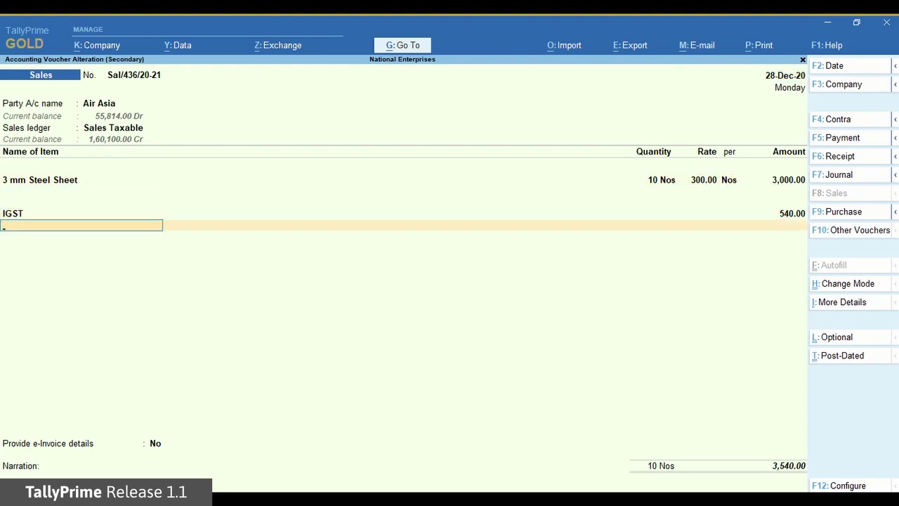
key("ctrl+a")
key("Escape")
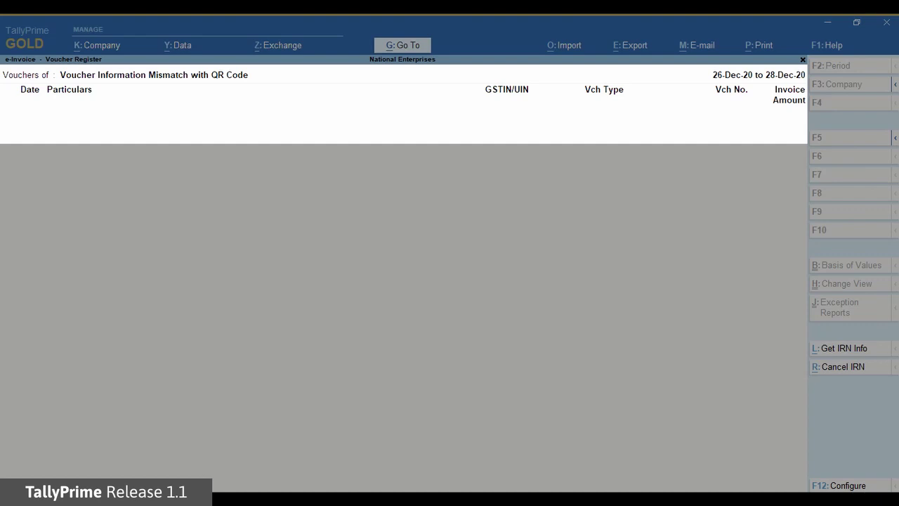
key("Escape")
Review the Air Asia voucher's e-Invoice details in the IRN generated list.
left_click(84, 174)
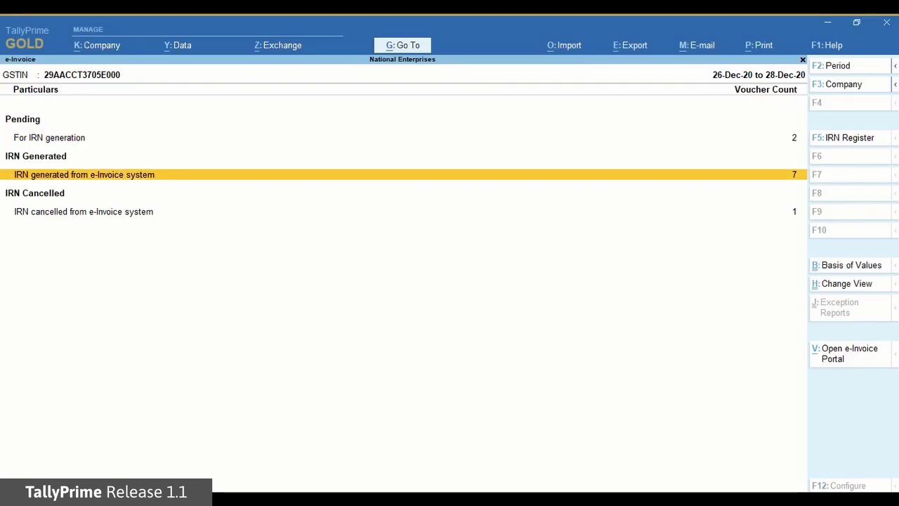
key("Return")
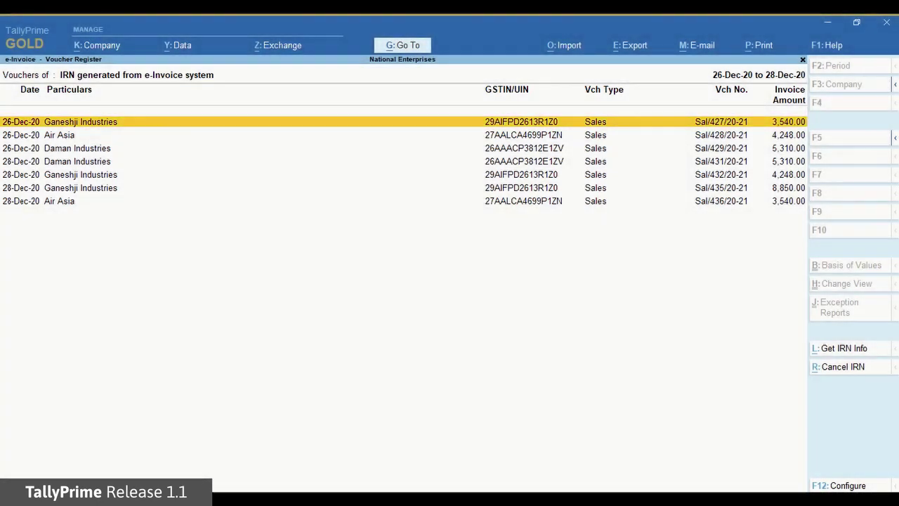
left_click(59, 201)
key("shift+Return")
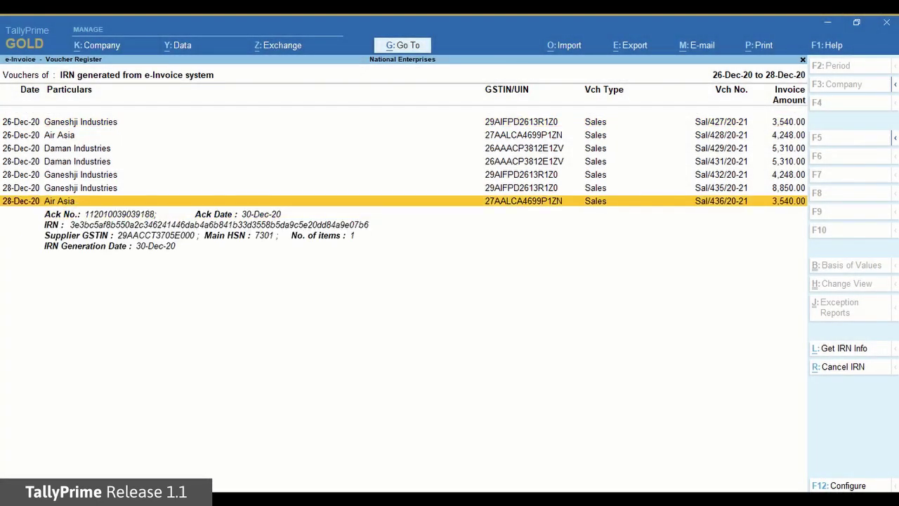
key("shift+Return")
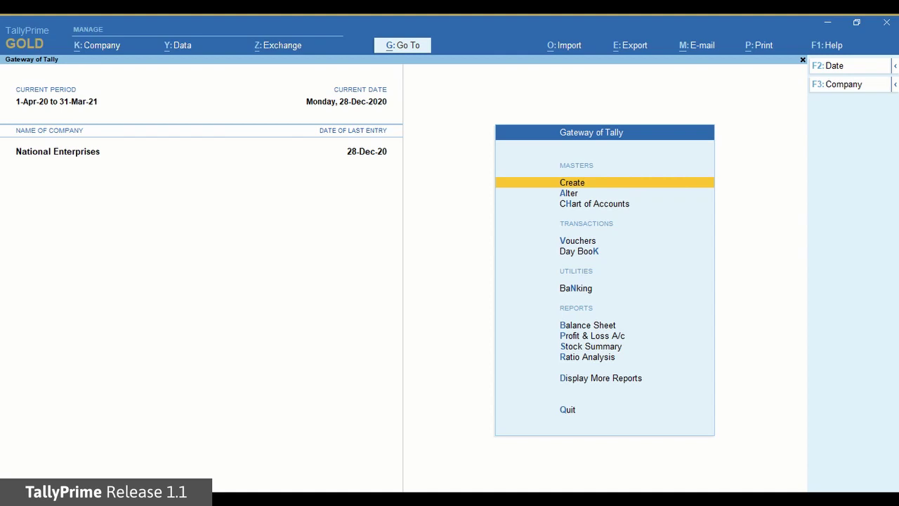
Reopen the e-Invoice report through Go To with 'ein' to verify.
key("alt+g")
type("ein")
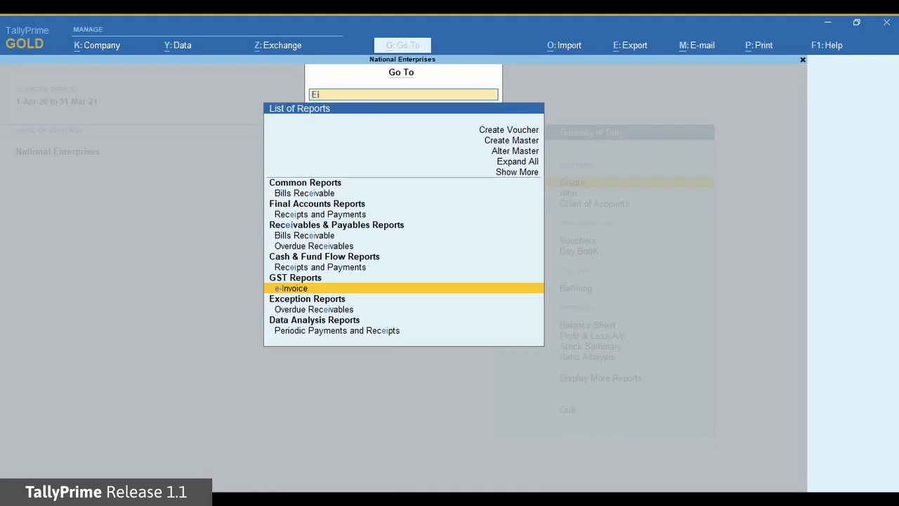
key("Return")
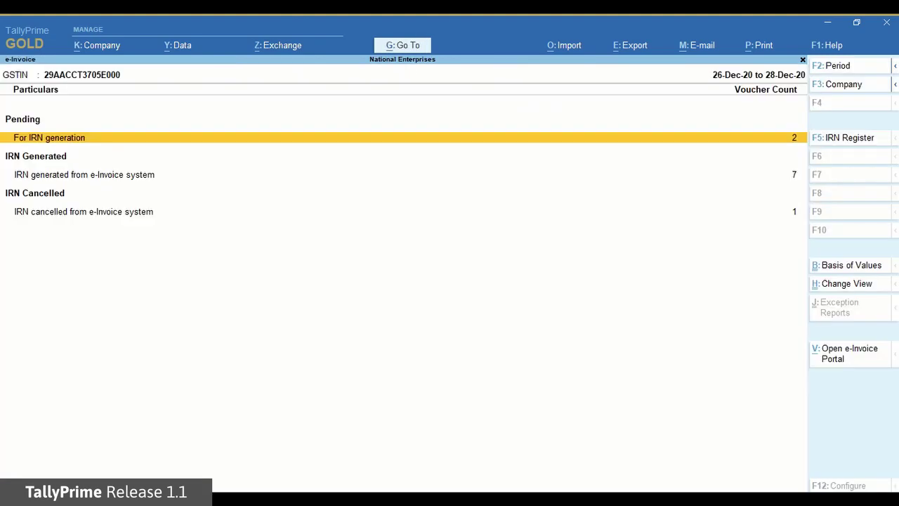